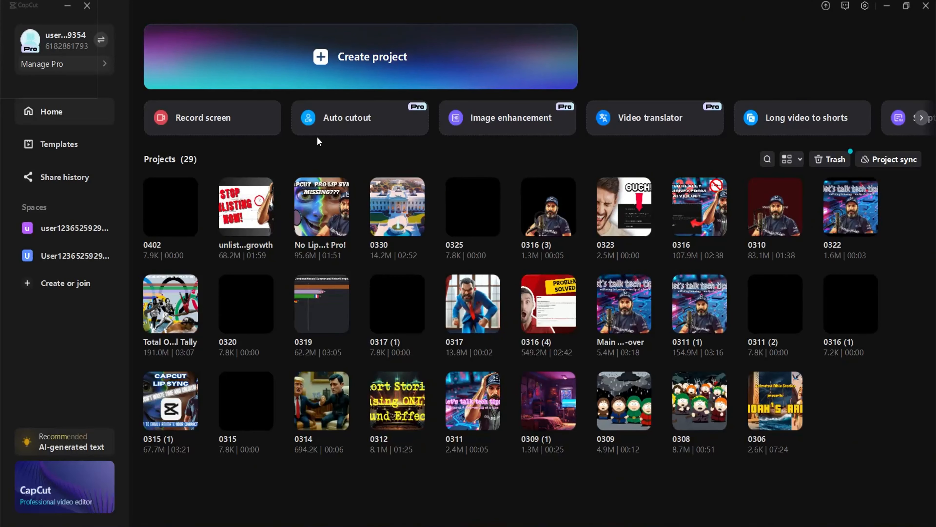
Create a new project and import IMG_6977, IMG_6978 and IMG_6979 from the Desktop
left_click(348, 63)
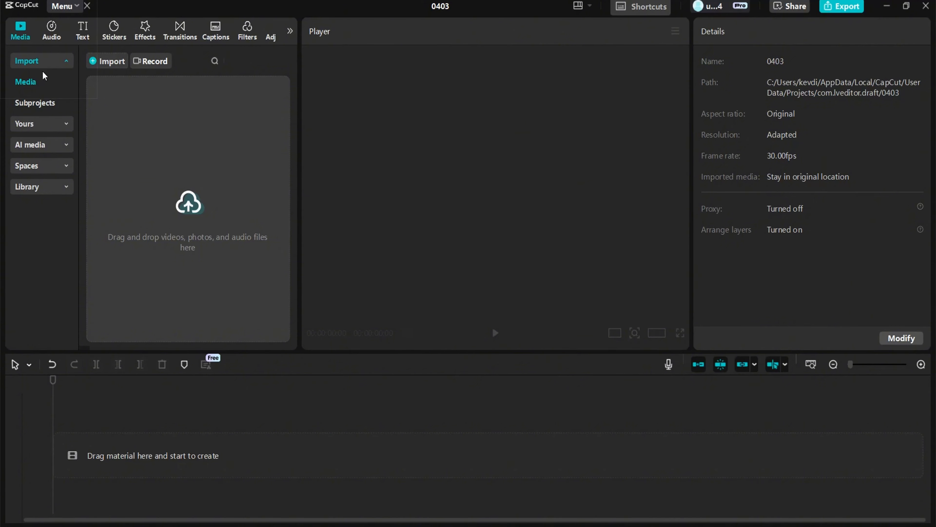
left_click(104, 61)
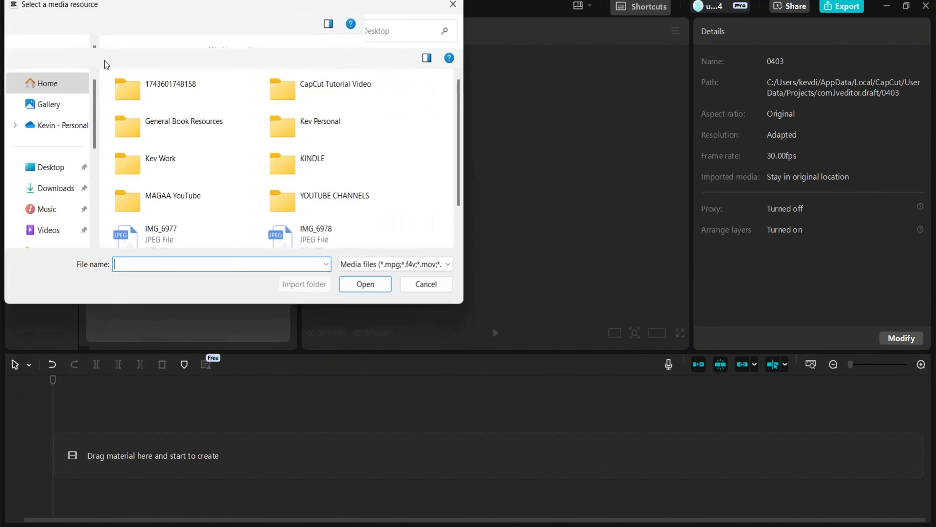
left_click(177, 230)
left_click(317, 230, "ctrl")
scroll(317, 231, "down", 1)
left_click(177, 229, "ctrl")
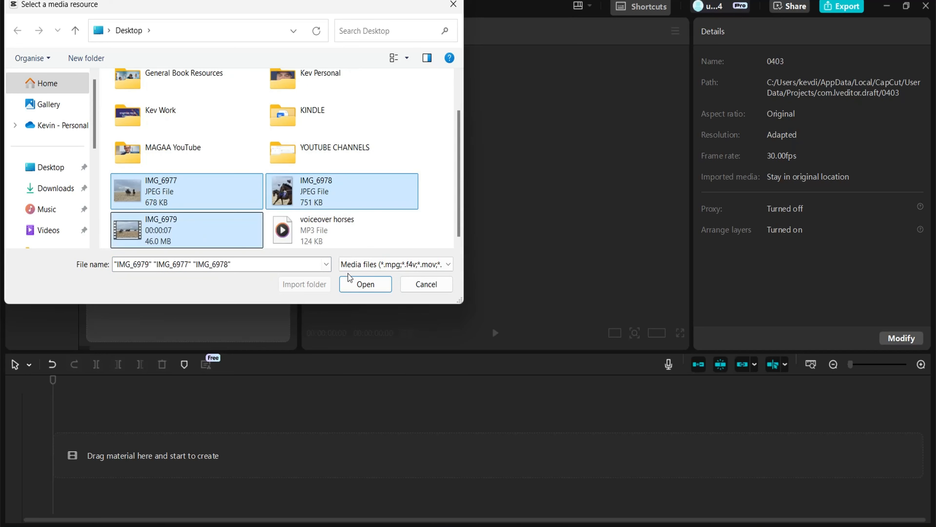
left_click(379, 286)
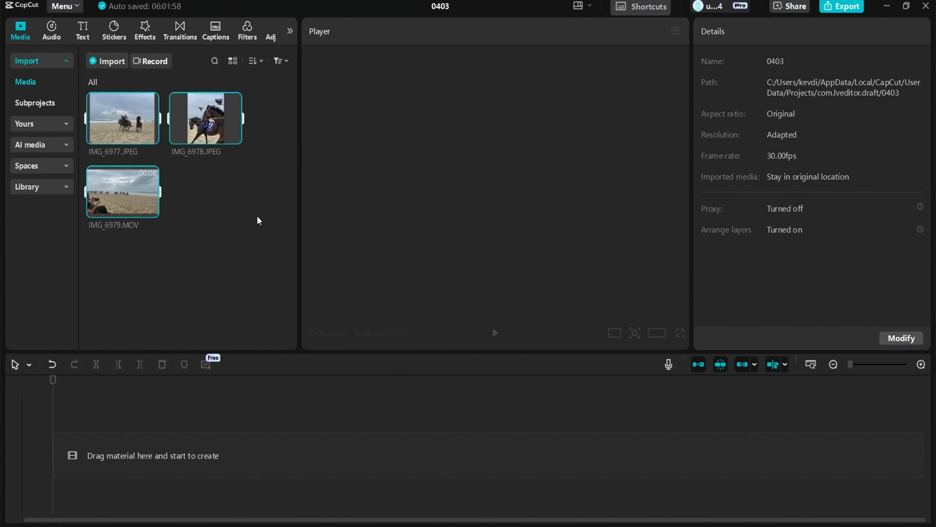
Add IMG_6978, IMG_6979 and IMG_6977 to the timeline in that order
left_click(125, 198)
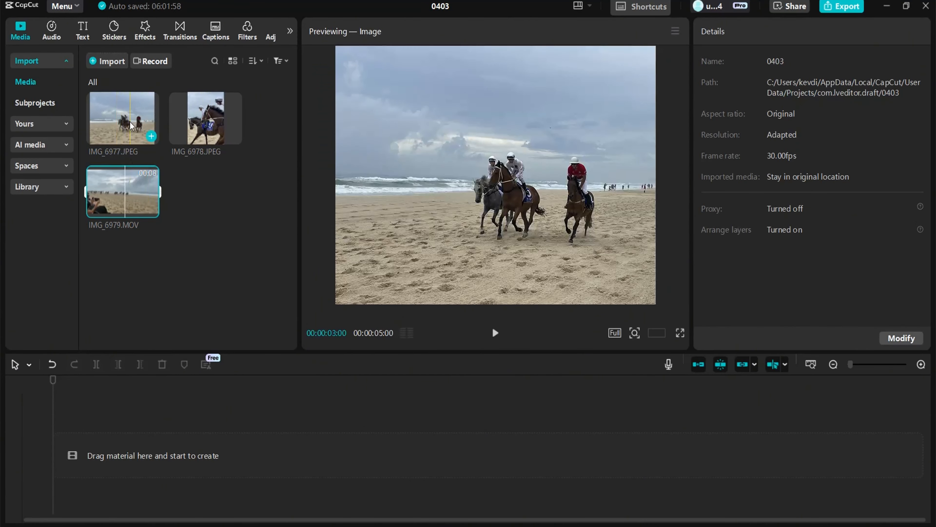
left_click_drag(188, 122, 118, 450)
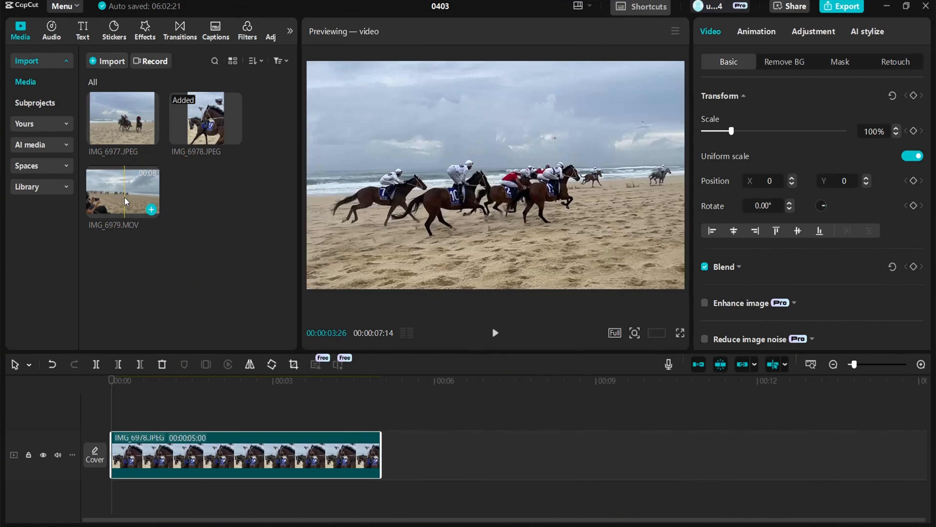
left_click_drag(124, 197, 402, 457)
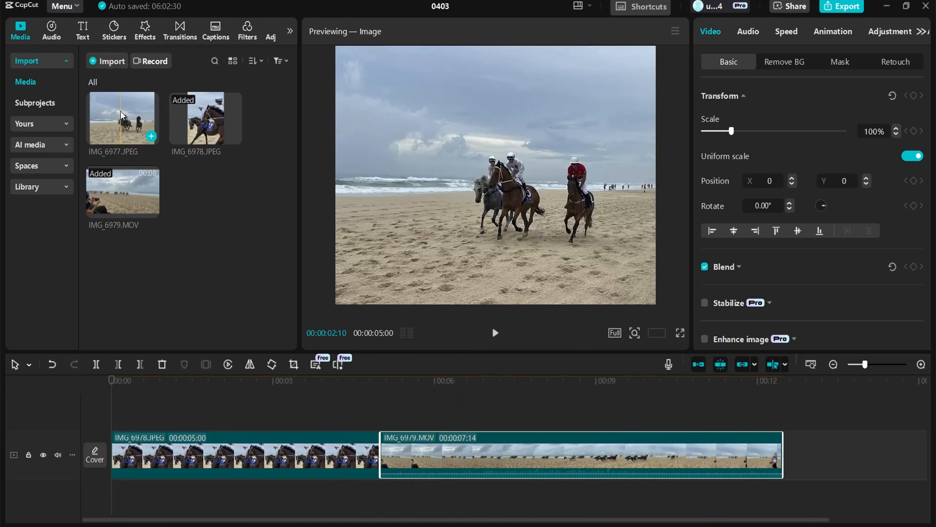
left_click_drag(122, 110, 787, 461)
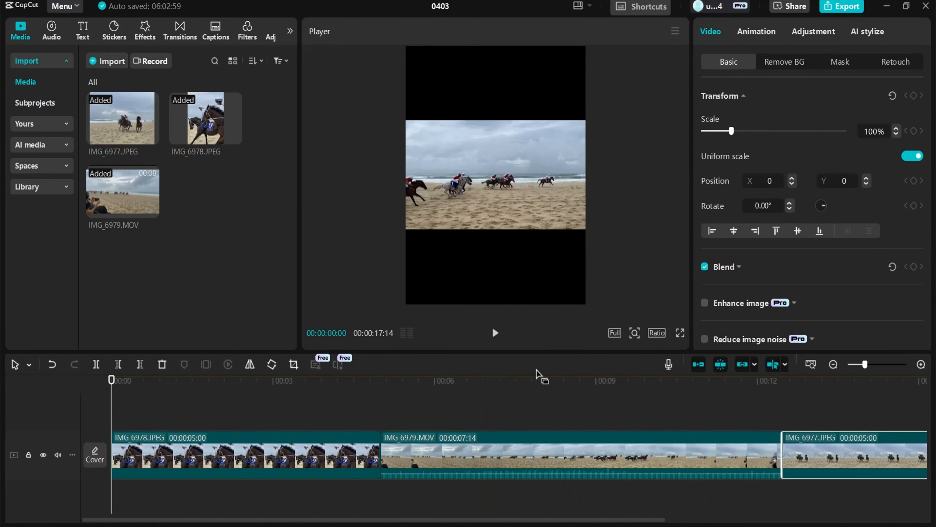
Zoom into the timeline and play back the sequence to review the clips
scroll(338, 475, "up", 1)
scroll(338, 475, "up", 5)
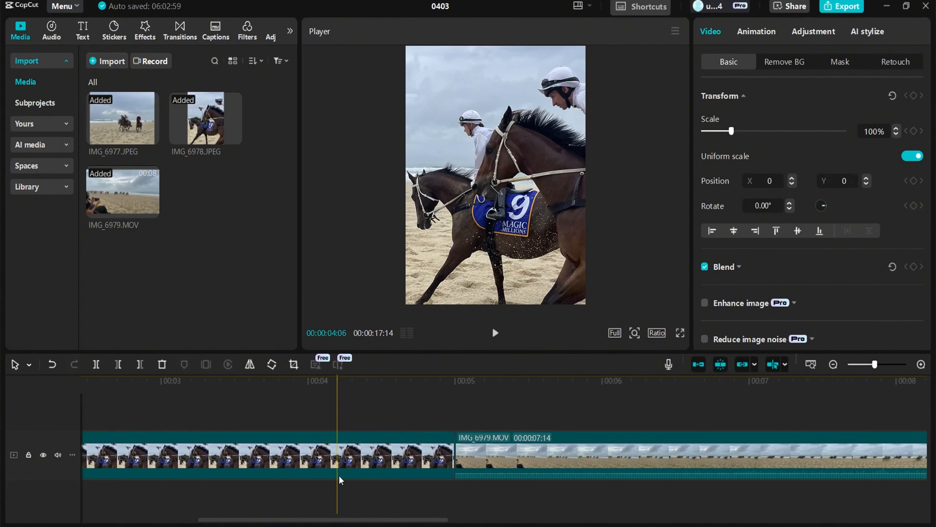
left_click_drag(345, 520, 467, 520)
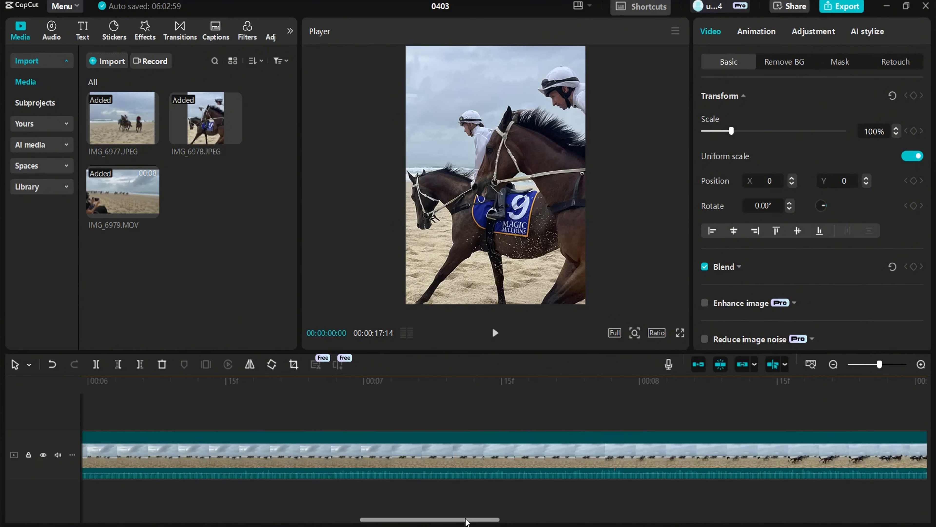
scroll(391, 423, "down", 4)
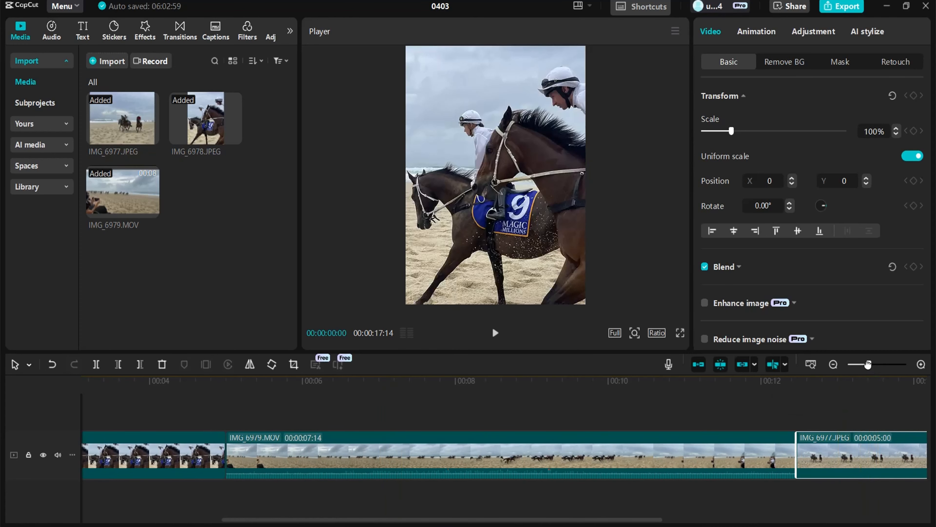
left_click_drag(869, 364, 867, 364)
left_click(831, 364)
left_click(832, 365)
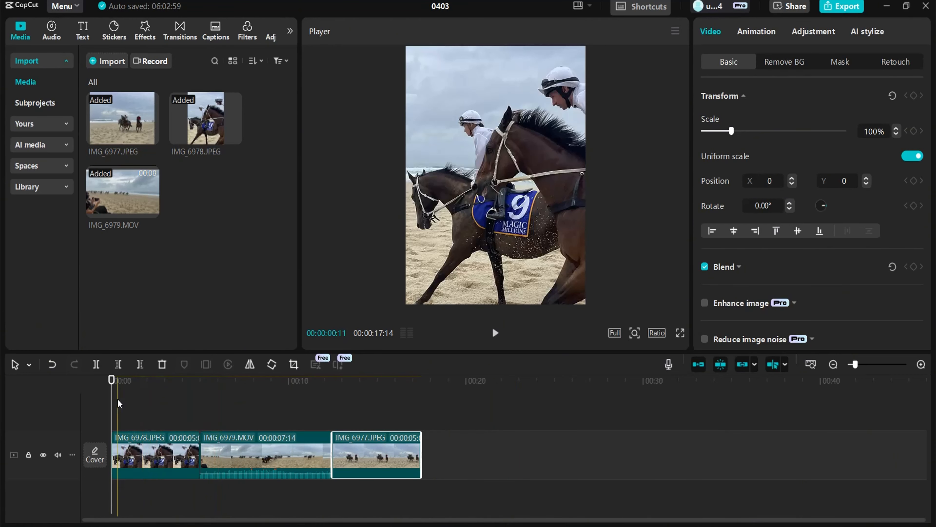
key("space")
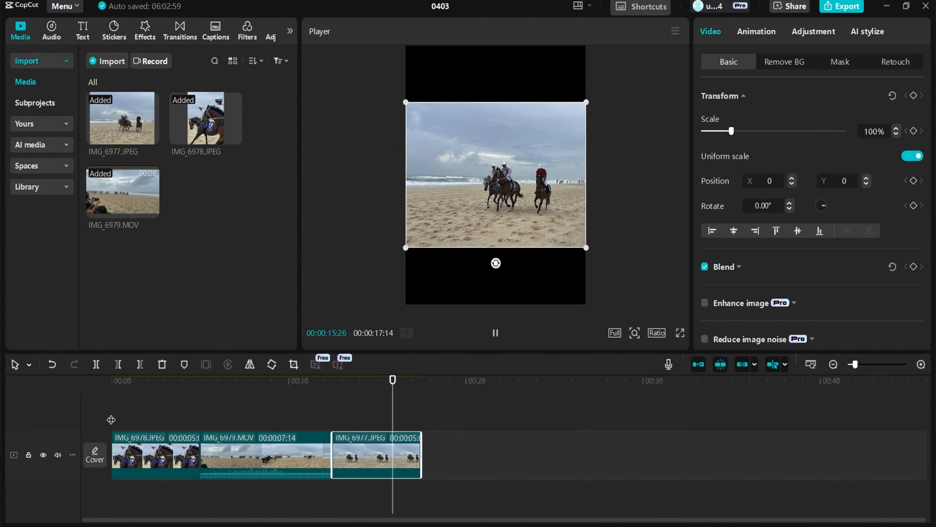
key("space")
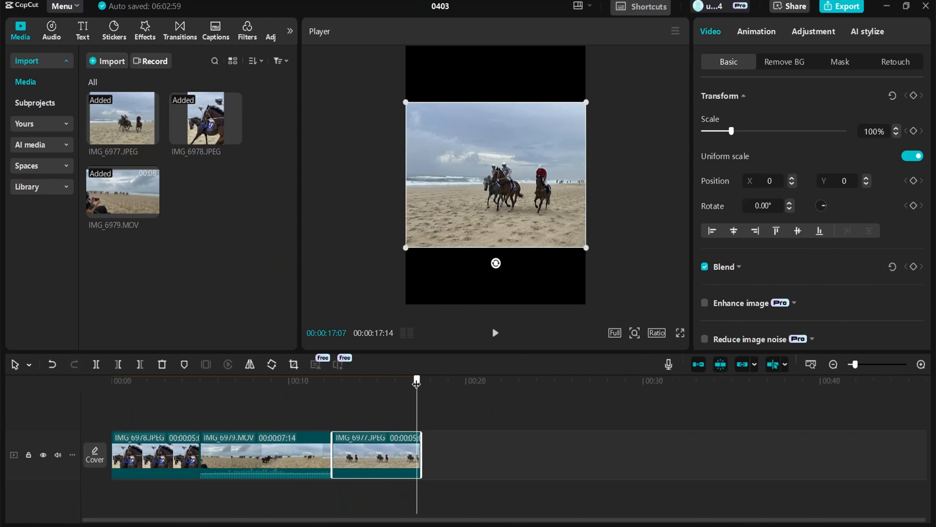
left_click_drag(416, 391, 155, 402)
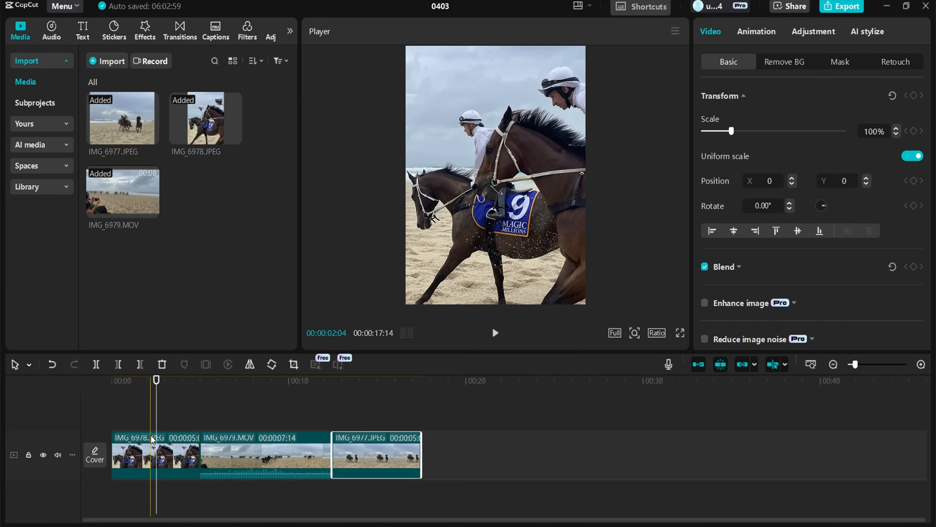
Split the IMG_6978 clip at about 2 seconds and move its first part to the end of the sequence
left_click(146, 457)
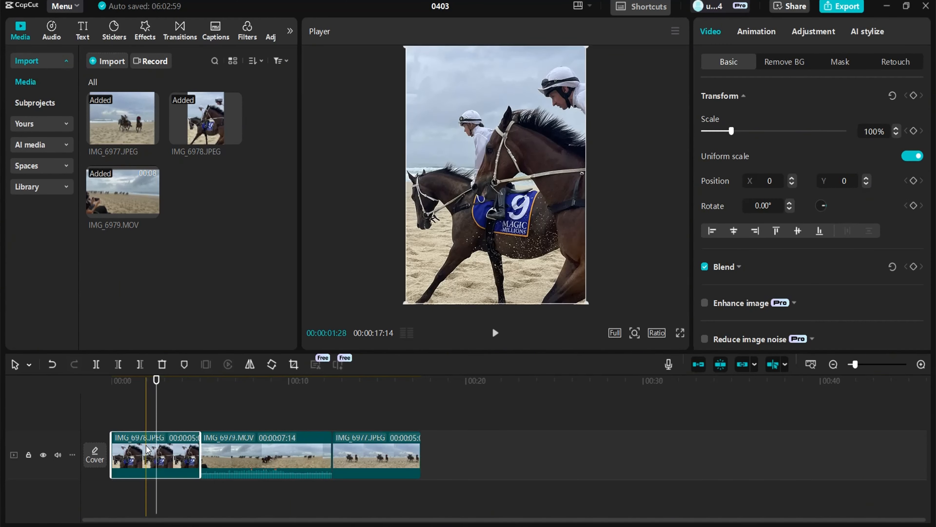
left_click(96, 364)
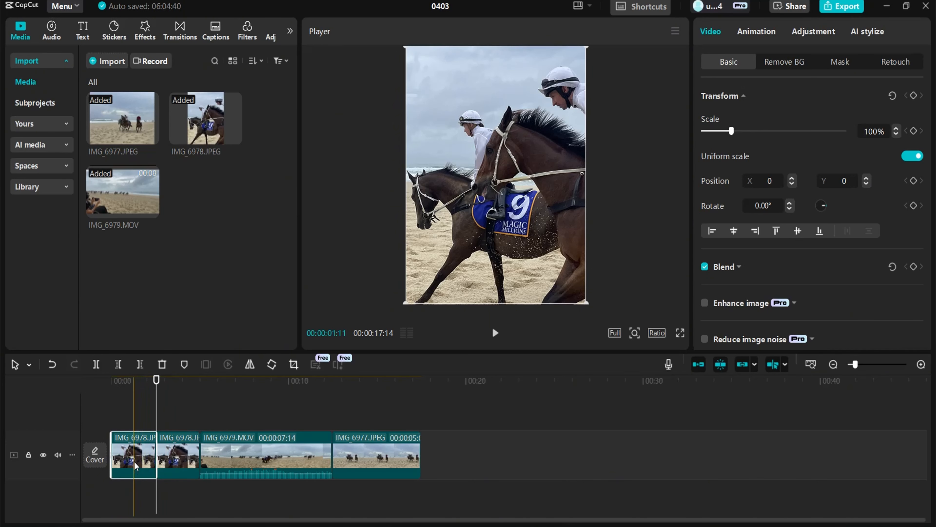
left_click_drag(134, 460, 240, 446)
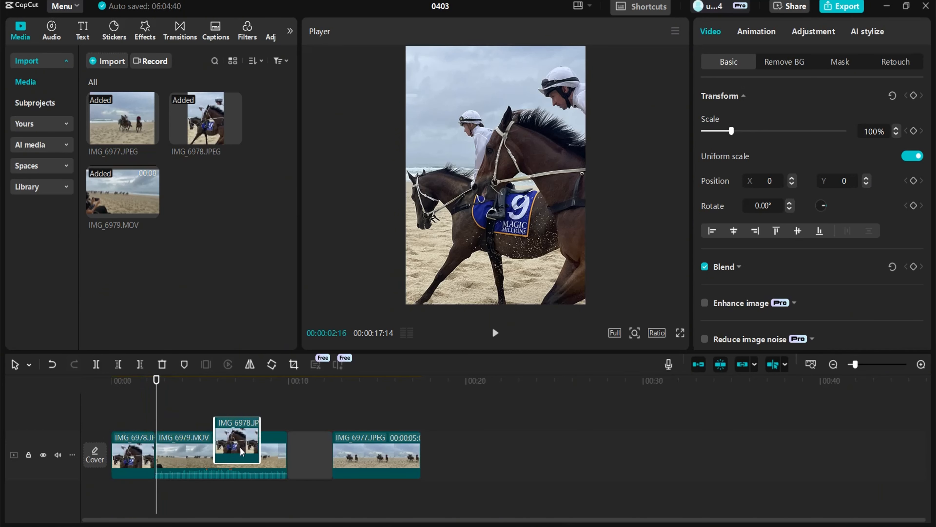
left_click_drag(310, 457, 397, 463)
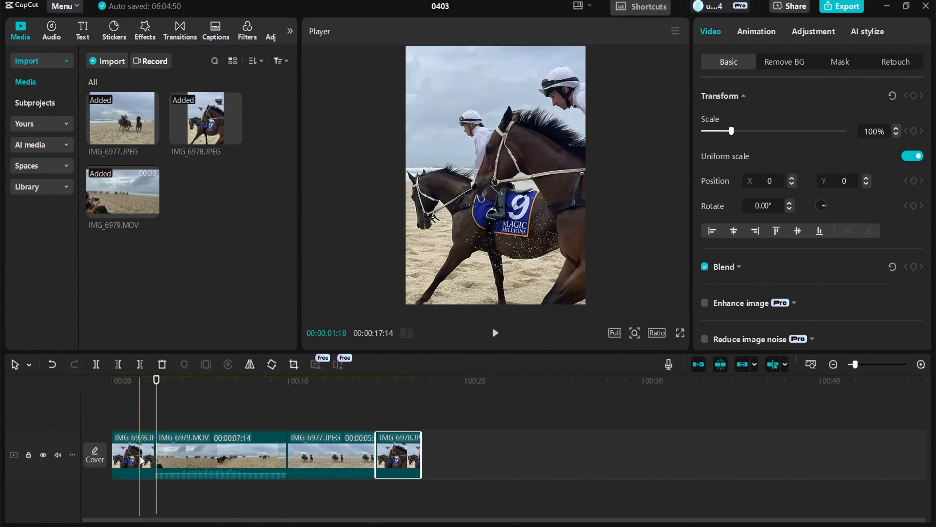
Move the IMG_6979 video clip to the start of the sequence and trim both of its ends
left_click_drag(142, 460, 278, 463)
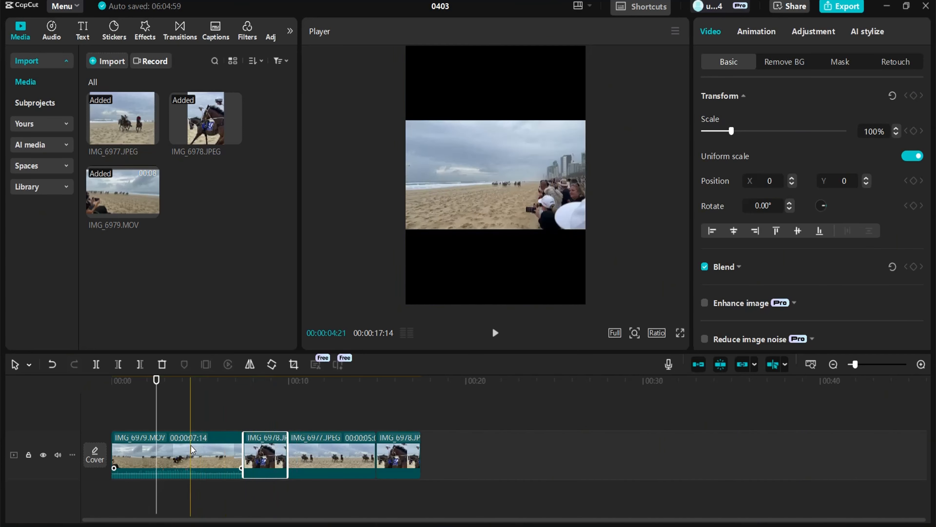
left_click(187, 452)
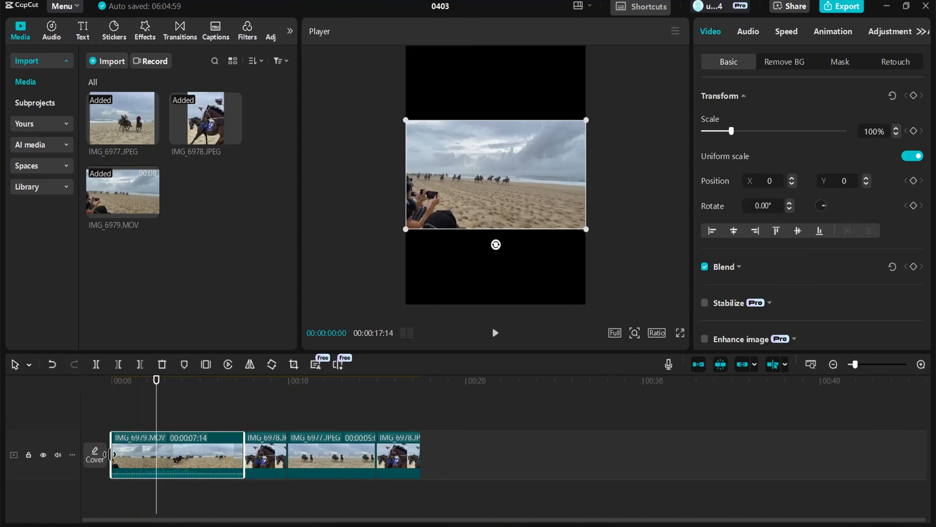
left_click_drag(112, 455, 143, 457)
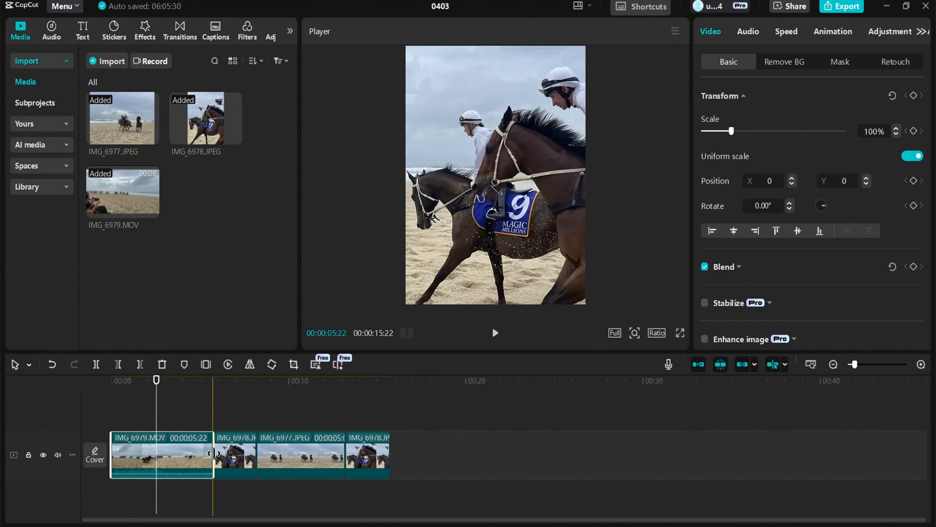
left_click_drag(213, 452, 192, 462)
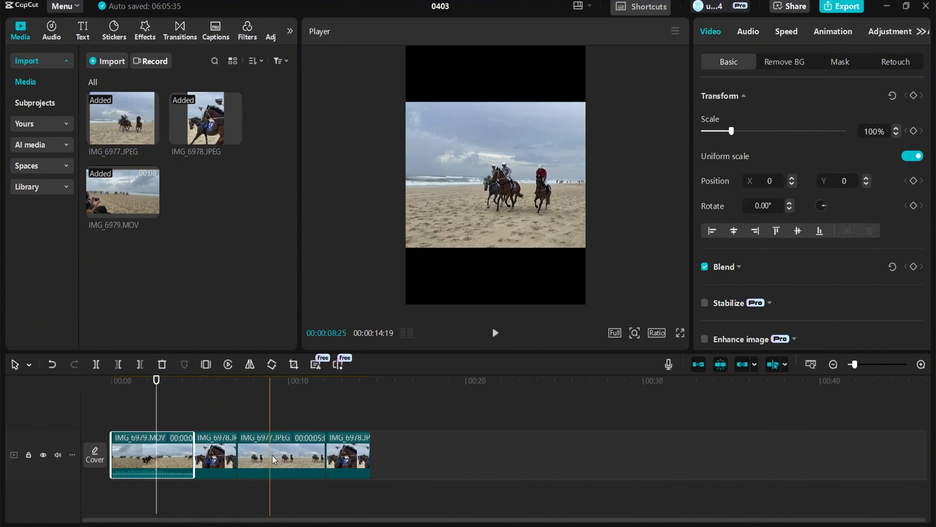
Change the IMG_6977 image clip's duration to about 00:00:07:23
left_click(274, 459)
left_click_drag(237, 457, 271, 466)
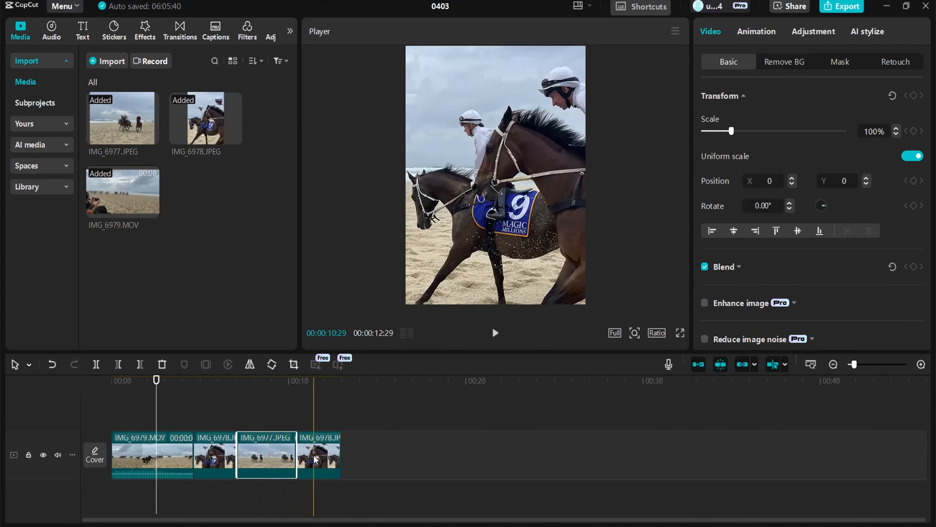
left_click(315, 457)
left_click_drag(341, 455, 375, 458)
left_click(270, 470)
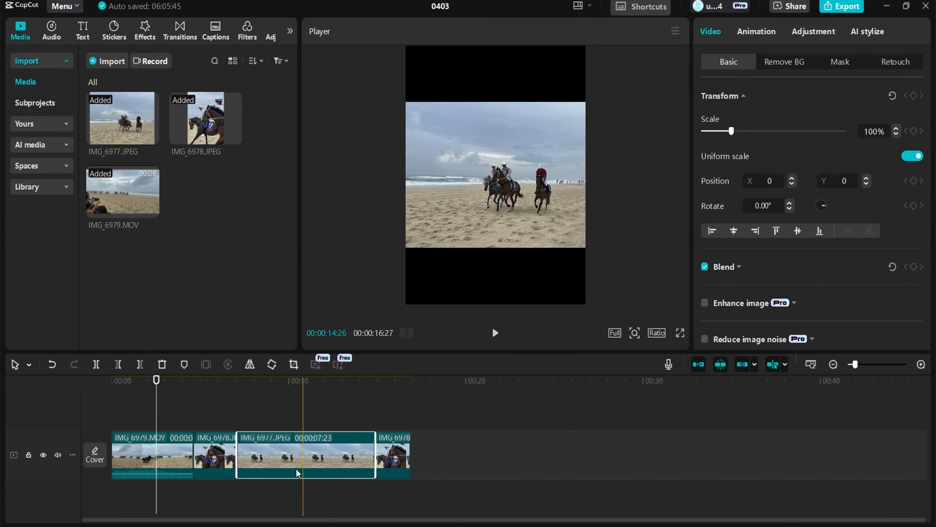
Extend the end of the IMG_6979 clip back to a duration of 00:00:05:22 and preview the opening
left_click(184, 468)
left_click_drag(191, 457, 212, 457)
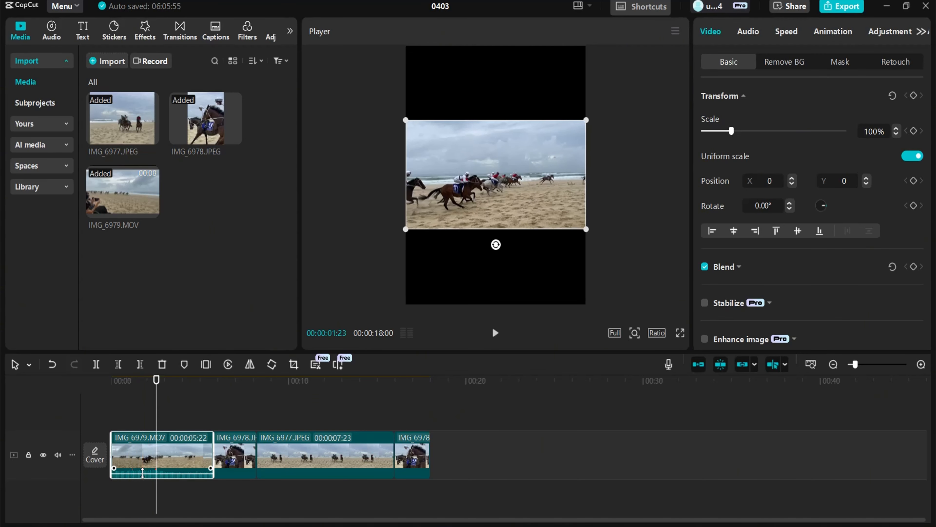
left_click_drag(142, 474, 143, 473)
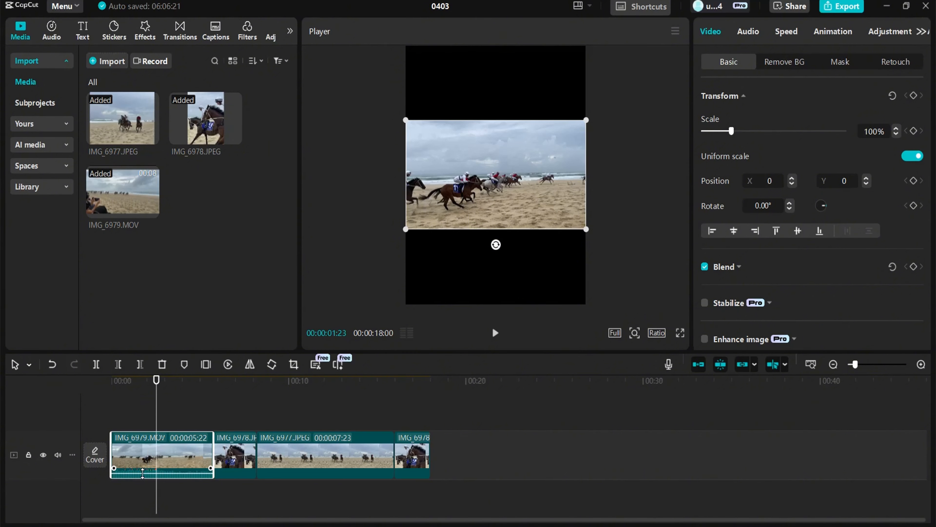
left_click(124, 413)
key("space")
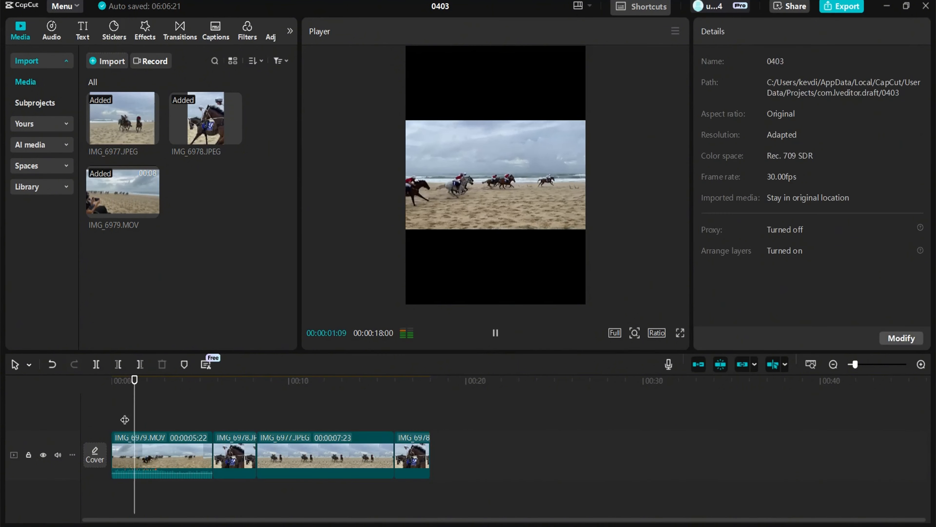
key("space")
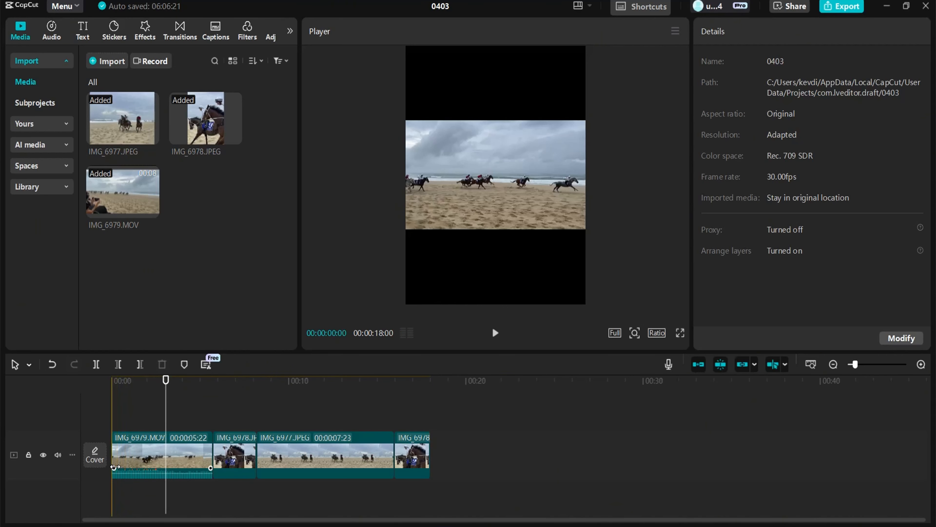
Add an audio fade-in and fade-out to the IMG_6979 clip and lengthen the fade-in
left_click_drag(116, 467, 144, 465)
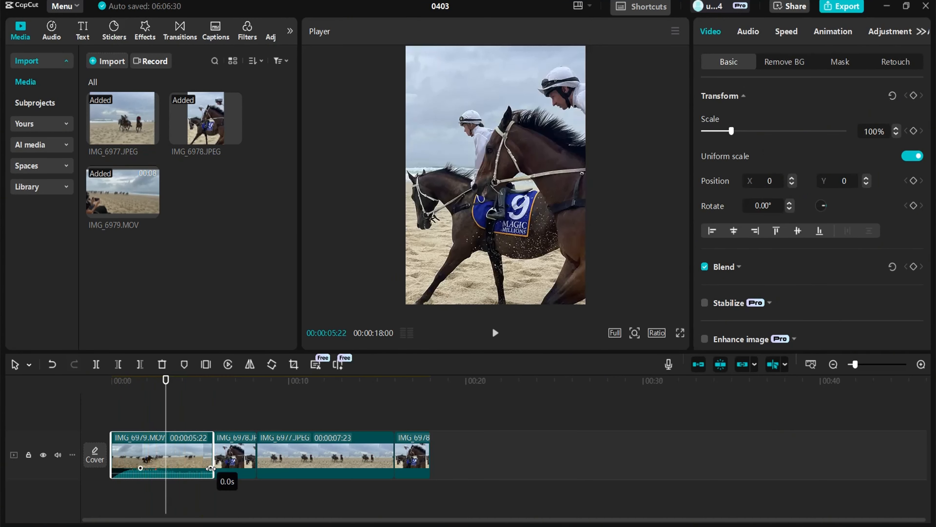
left_click_drag(210, 468, 173, 469)
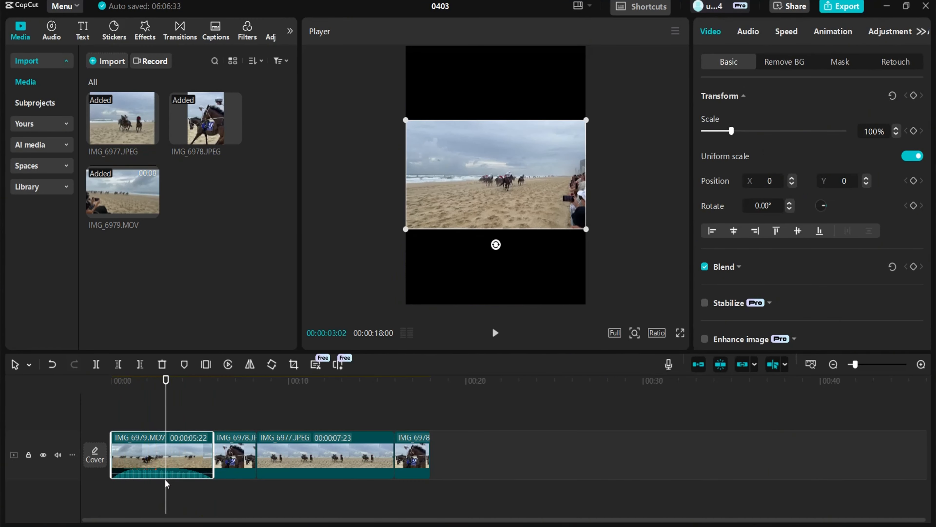
scroll(153, 486, "up", 5)
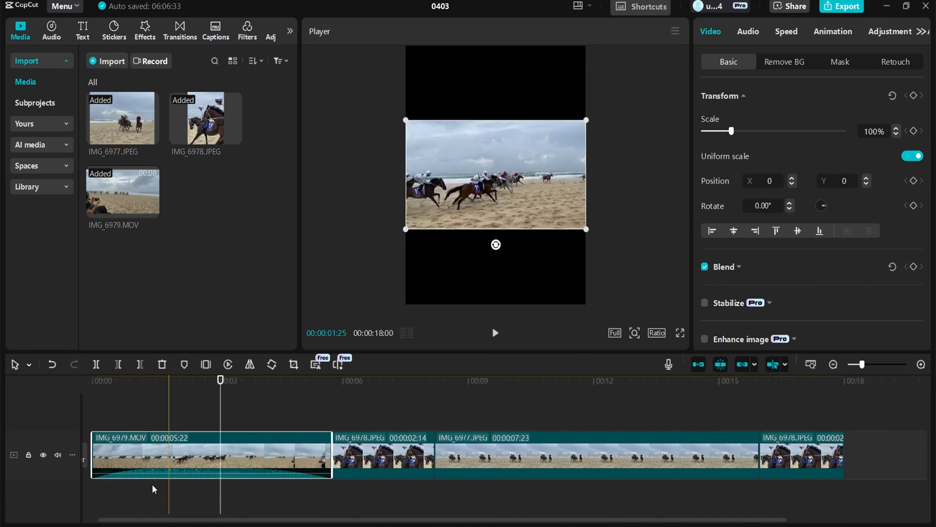
scroll(152, 484, "up", 1)
left_click_drag(140, 468, 172, 468)
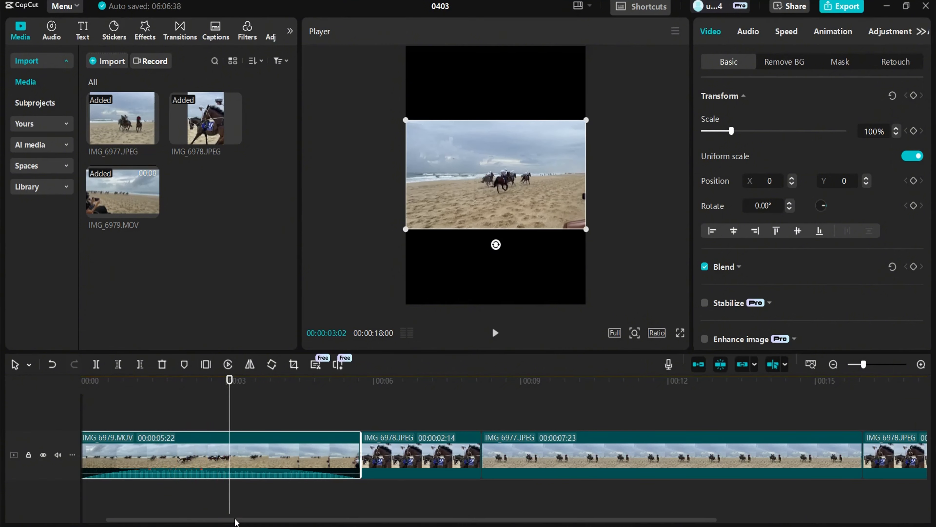
left_click_drag(236, 522, 213, 521)
left_click_drag(262, 380, 206, 380)
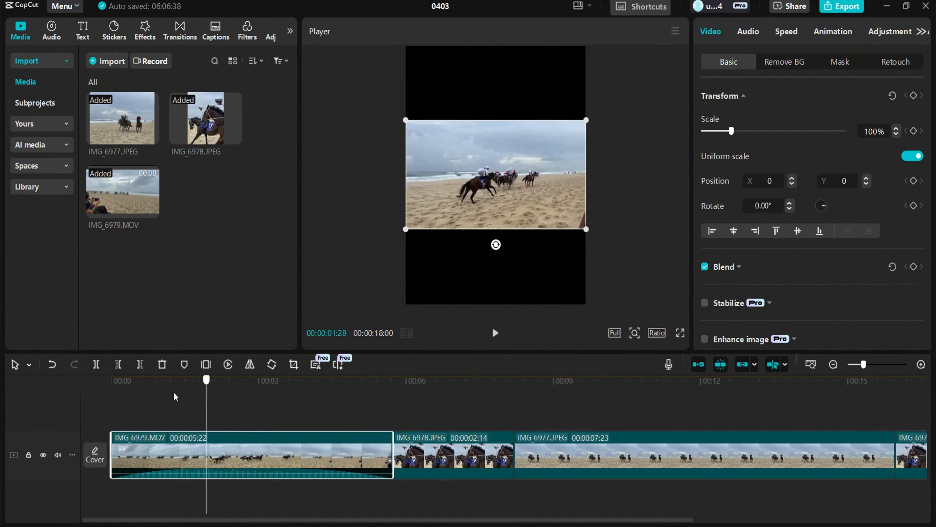
left_click(112, 402)
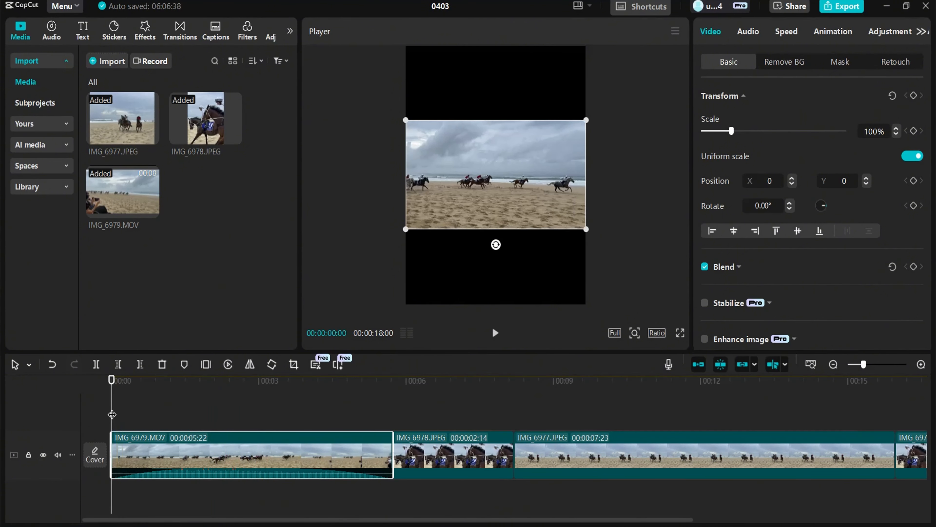
Preview the opening, then import the voiceover horses audio file as an extracted audio item
key("space")
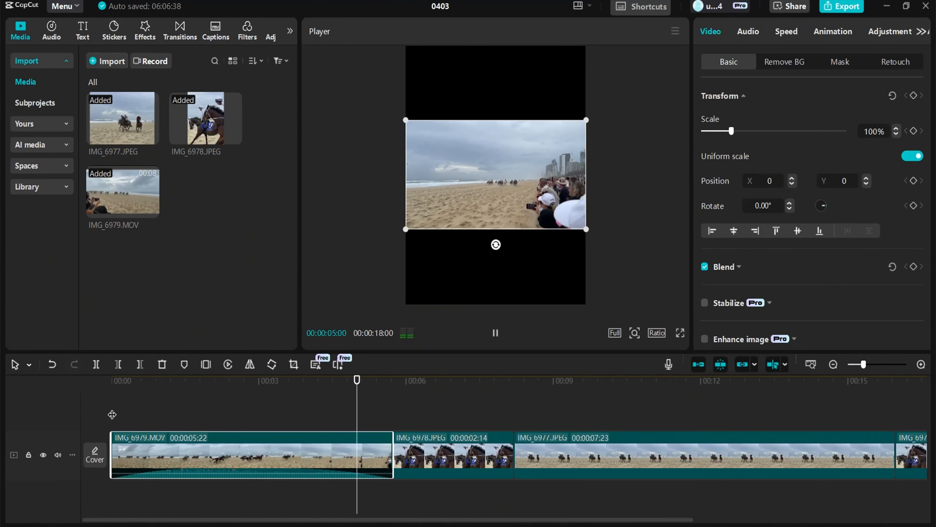
key("space")
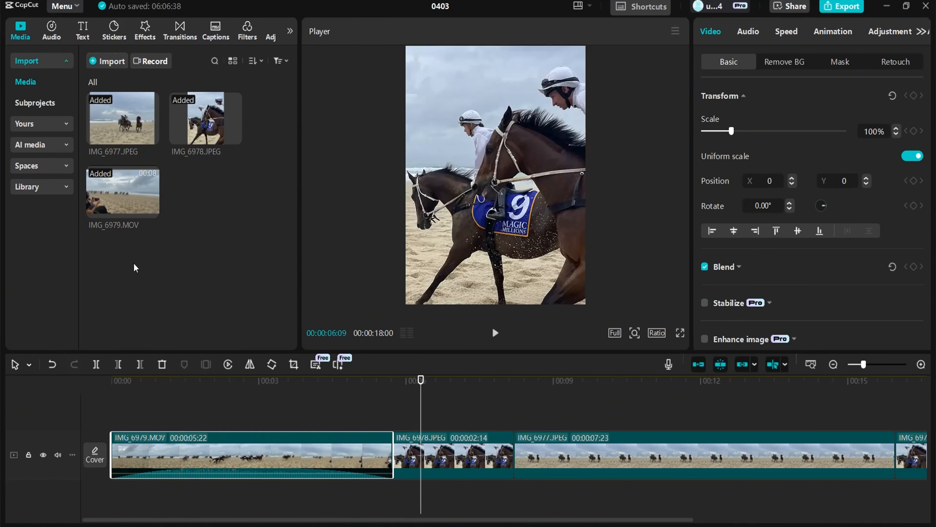
left_click(52, 34)
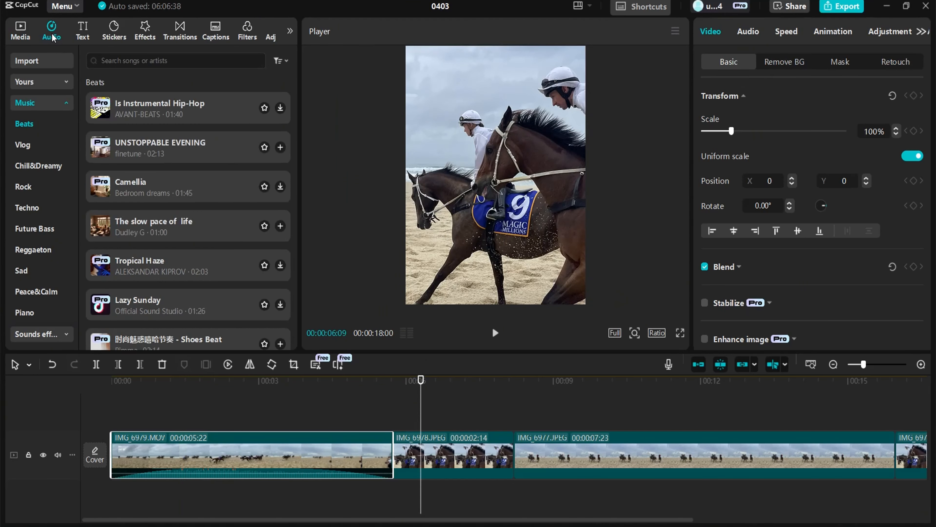
left_click(44, 64)
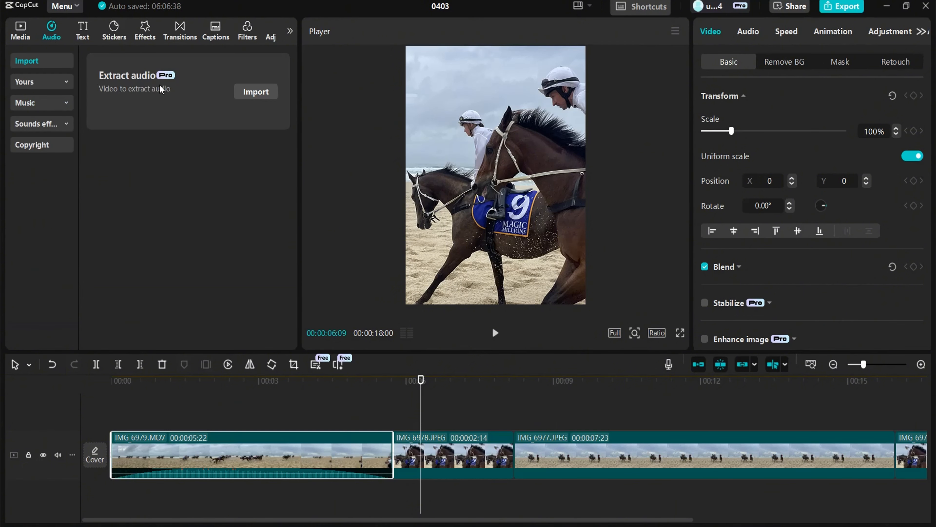
left_click(268, 93)
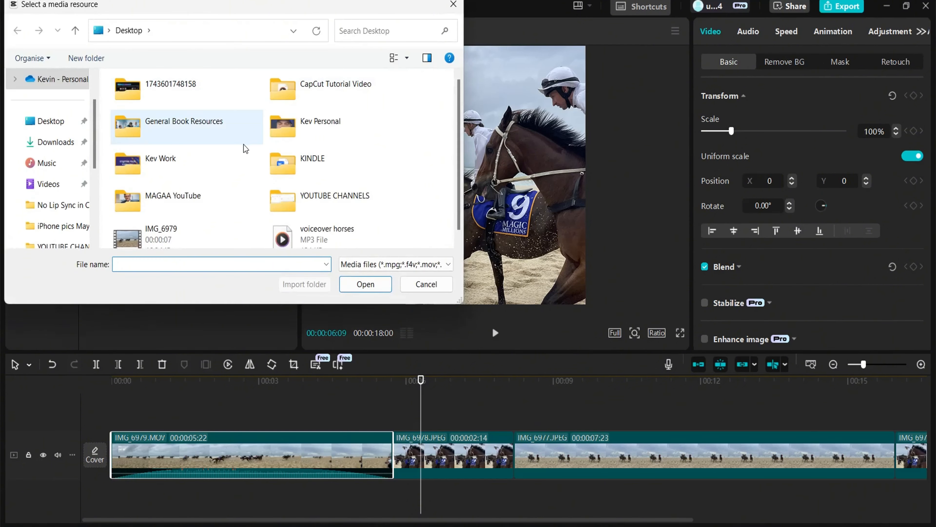
left_click(307, 231)
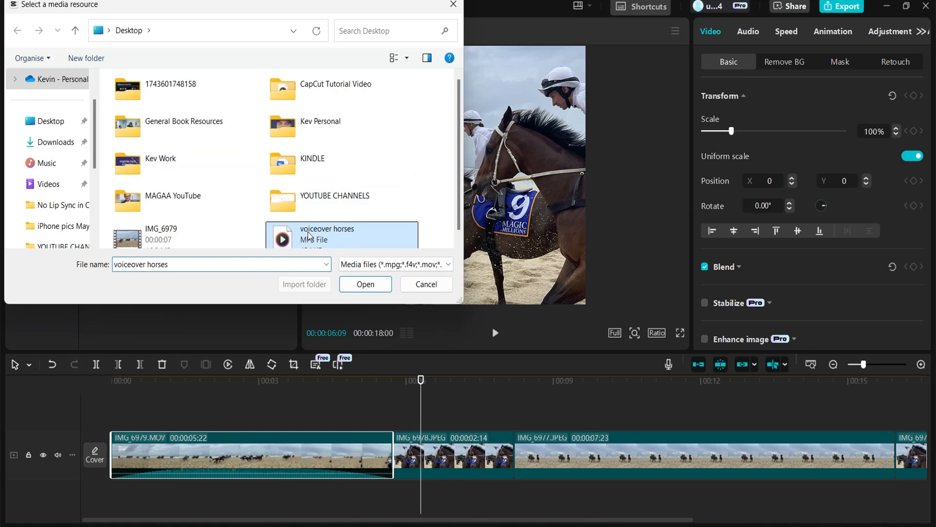
left_click(369, 286)
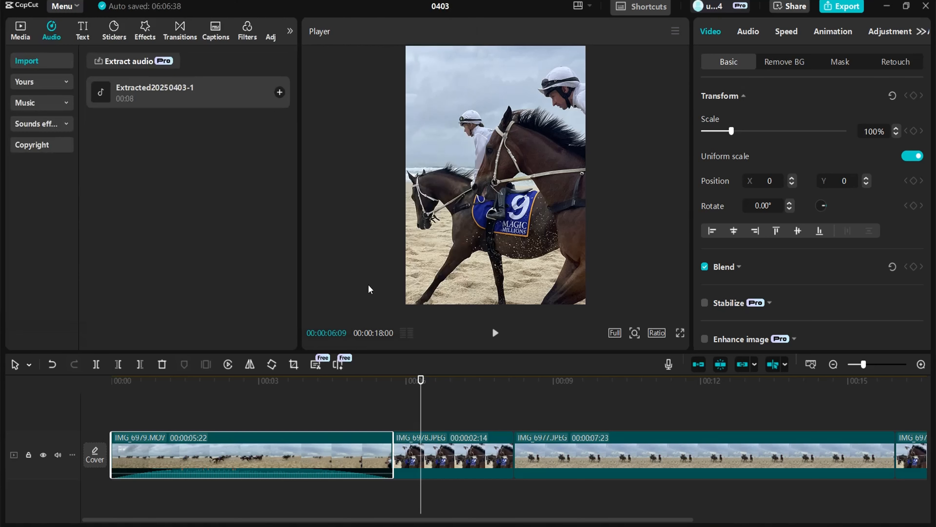
Move the IMG_6978 image clip to the start of the sequence
left_click(138, 94)
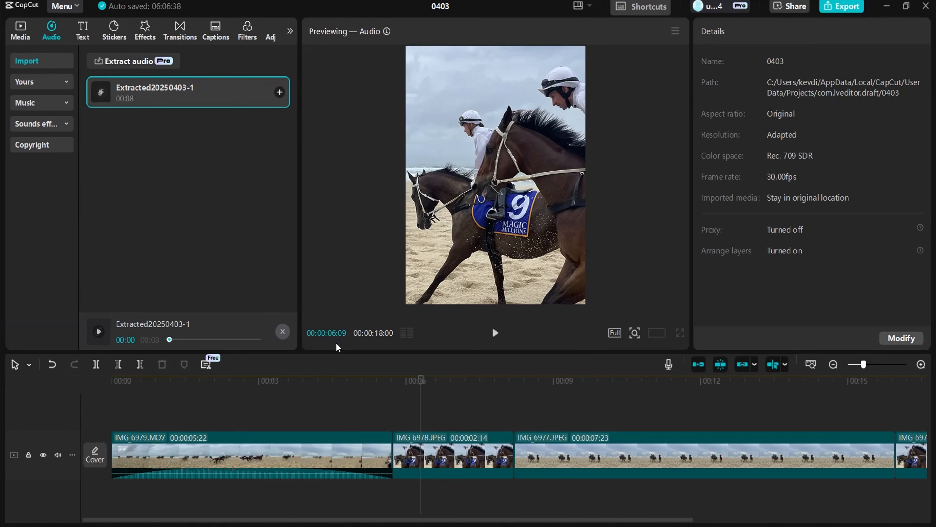
left_click_drag(453, 450, 171, 451)
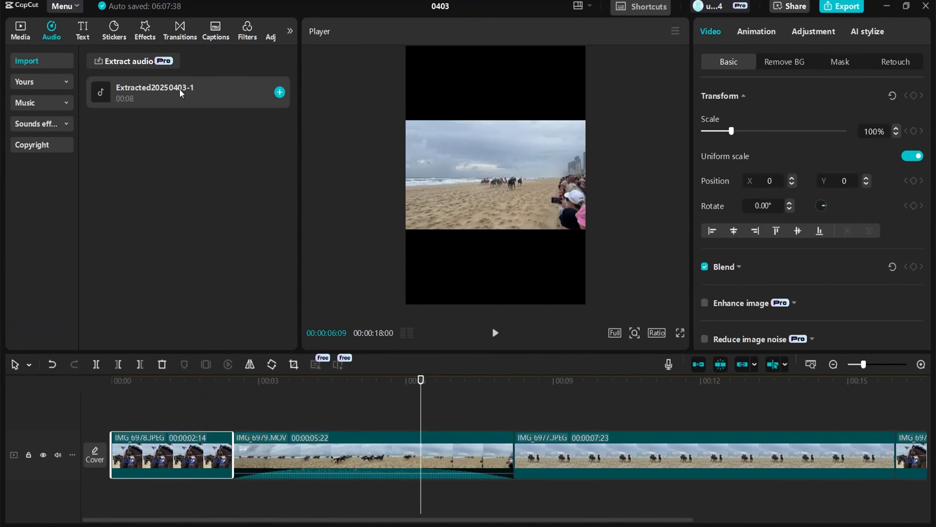
Place the extracted voiceover audio at the sequence start and extend IMG_6978 to a duration of 00:00:06:28 to match it
left_click_drag(181, 92, 157, 502)
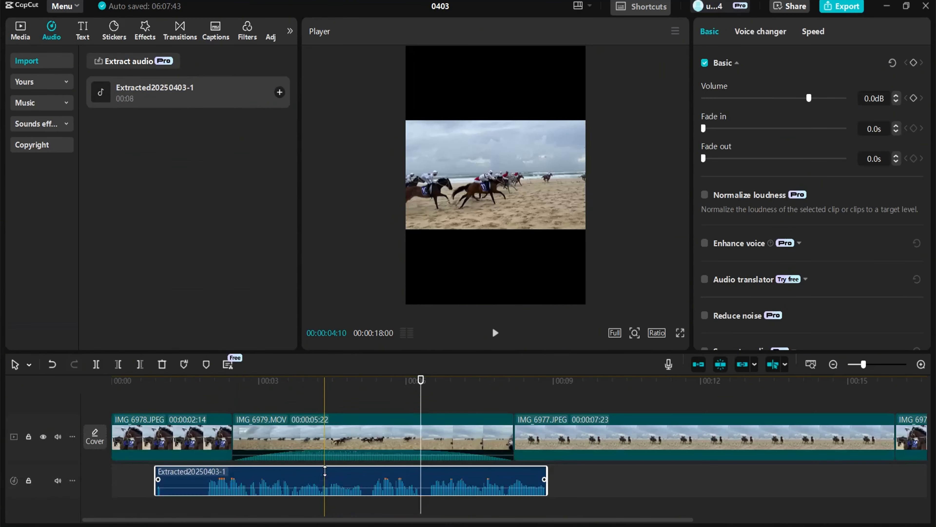
left_click_drag(340, 463, 291, 467)
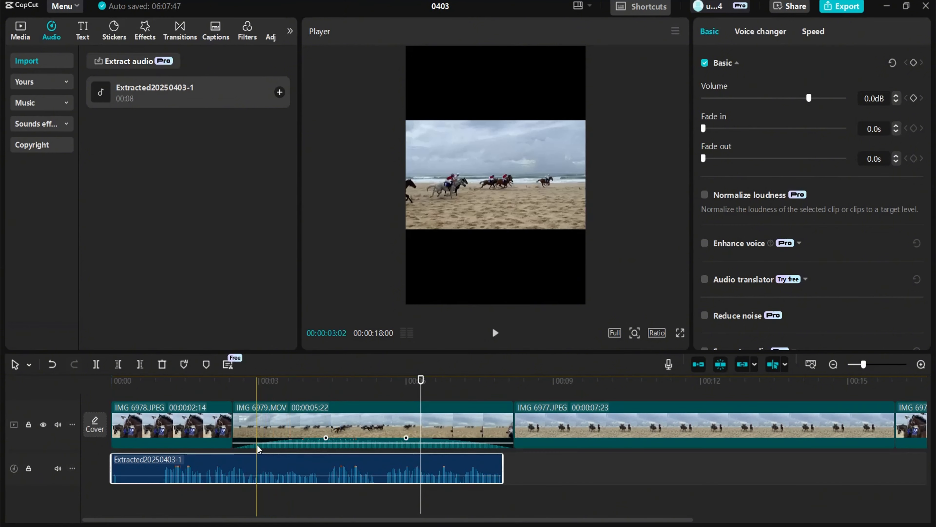
left_click_drag(229, 421, 503, 434)
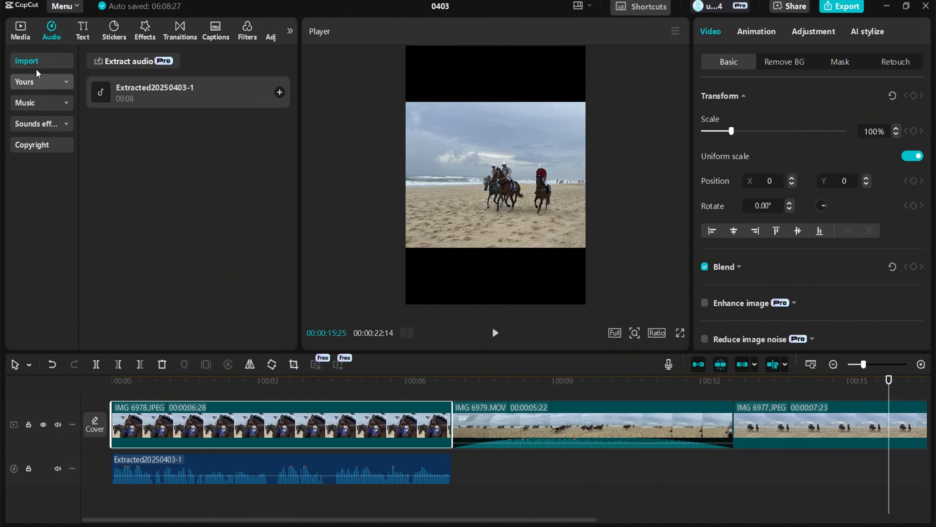
Add the music track The slow pace of life to the timeline at the start of the sequence
left_click(31, 106)
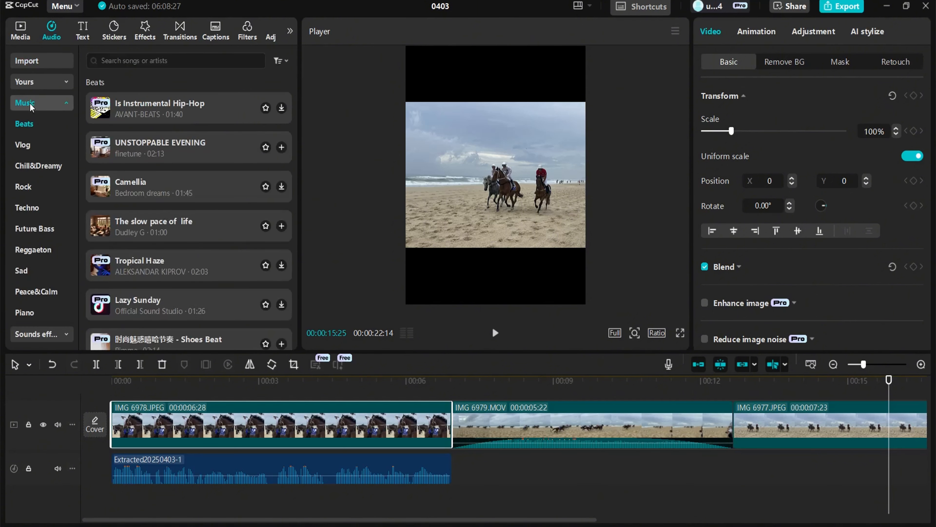
left_click(186, 224)
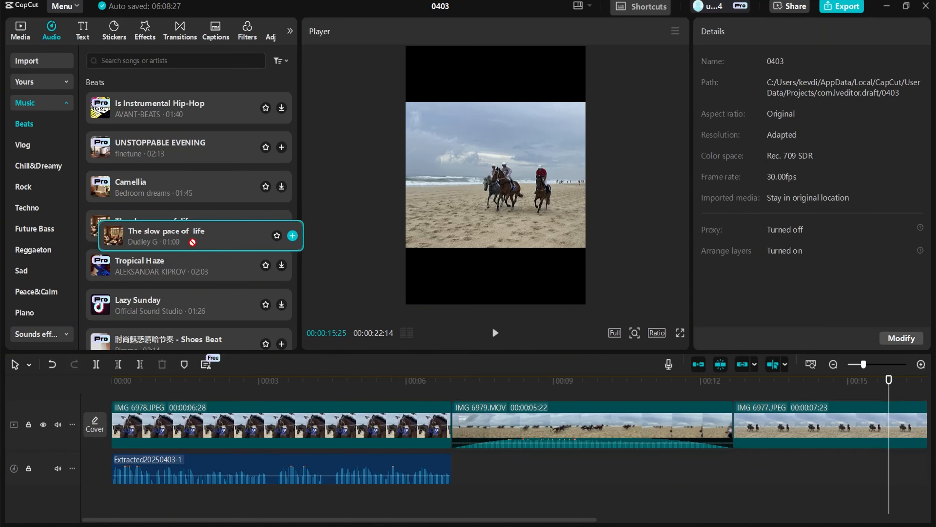
left_click(180, 226)
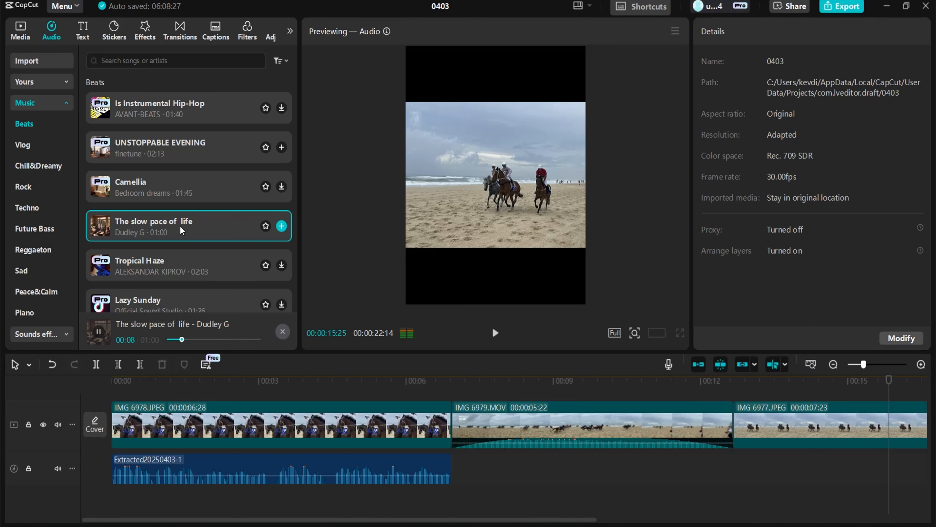
left_click_drag(180, 229, 111, 500)
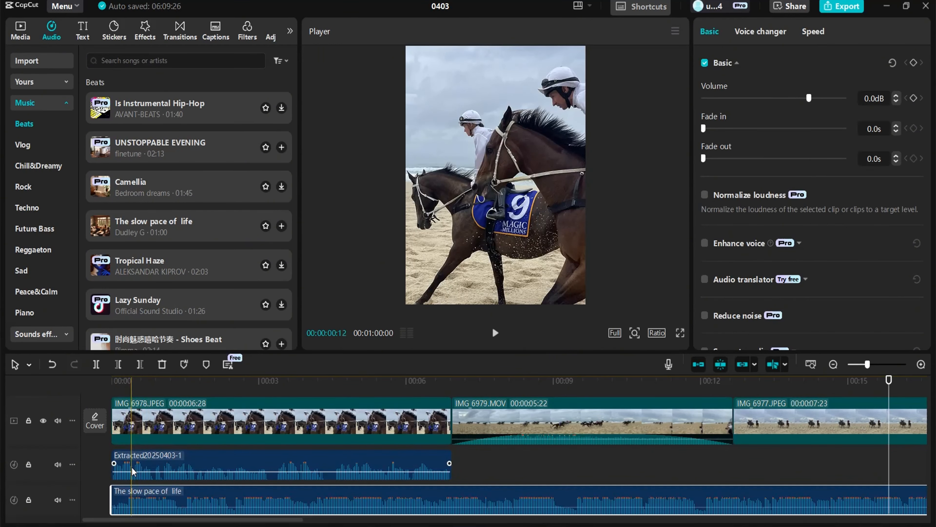
Set the music track's volume to -14.0 dB with a 4.1 s fade-in and a 2.6 s fade-out
left_click(112, 390)
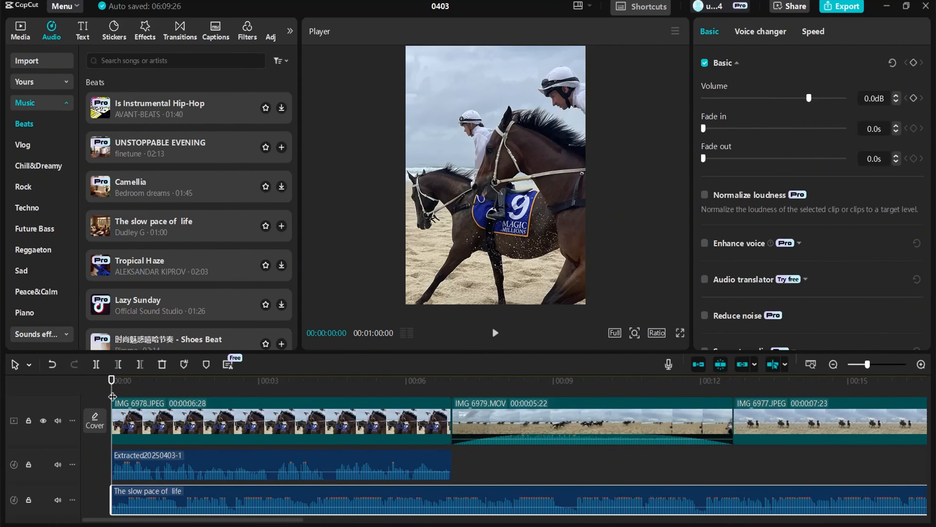
key("space")
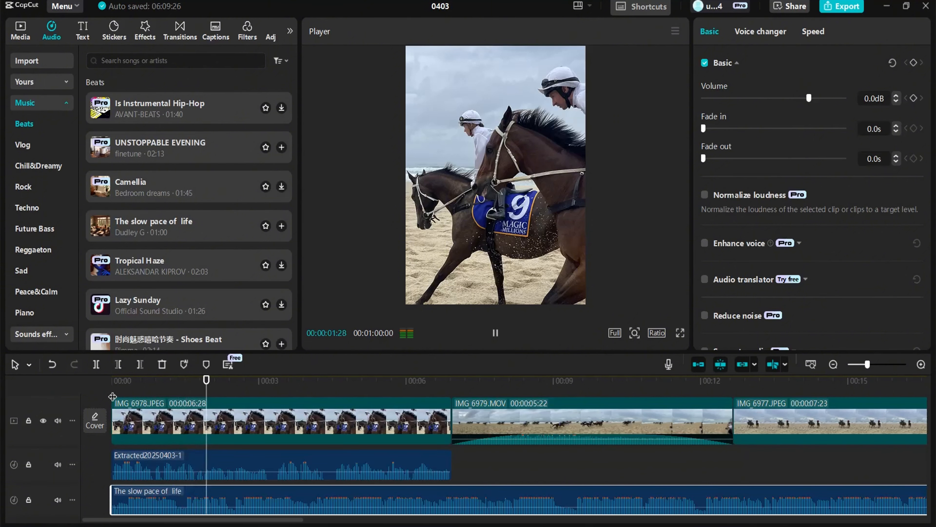
key("space")
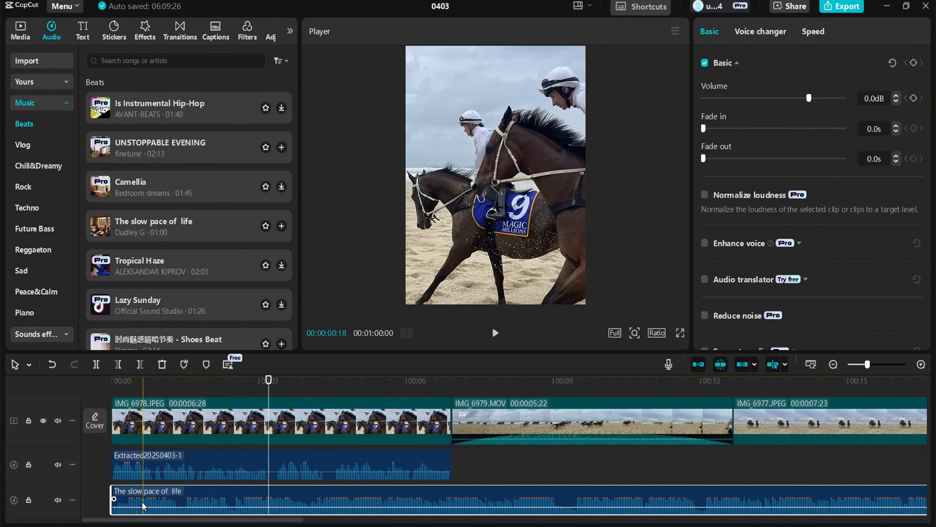
left_click_drag(144, 507, 894, 513)
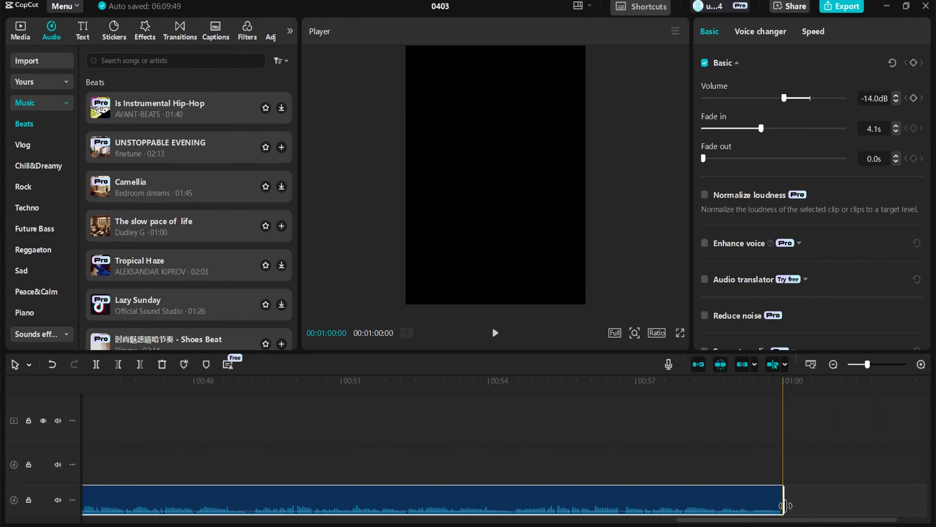
left_click_drag(783, 506, 543, 498)
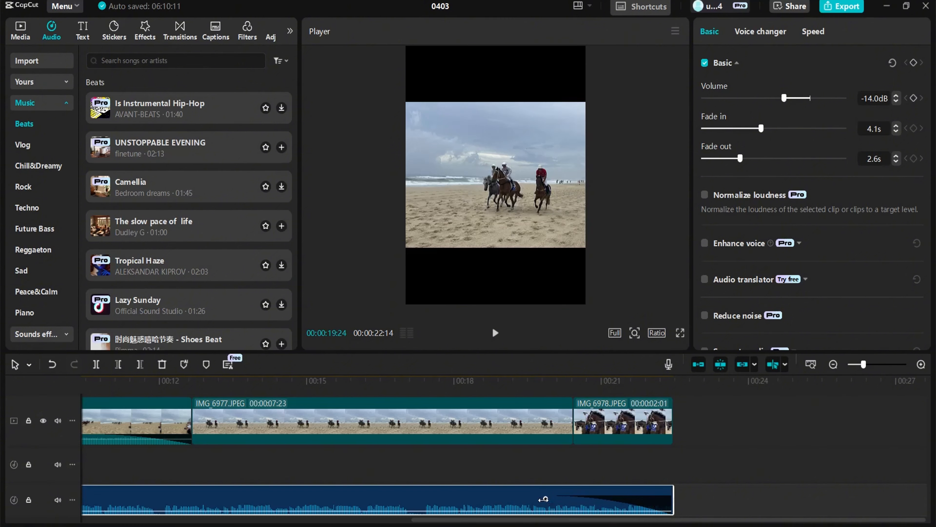
Delete the extra IMG_6978 clip at the end of the sequence
scroll(713, 392, "left", 5)
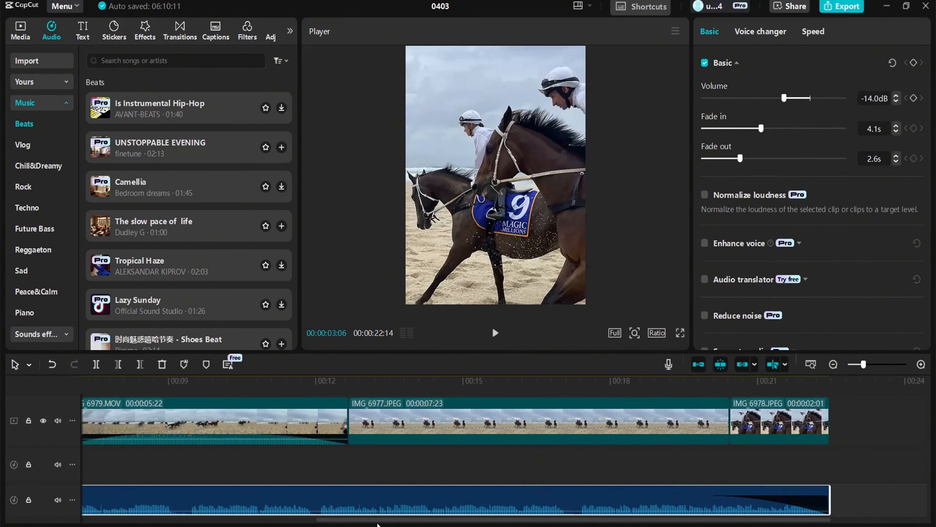
left_click(833, 366)
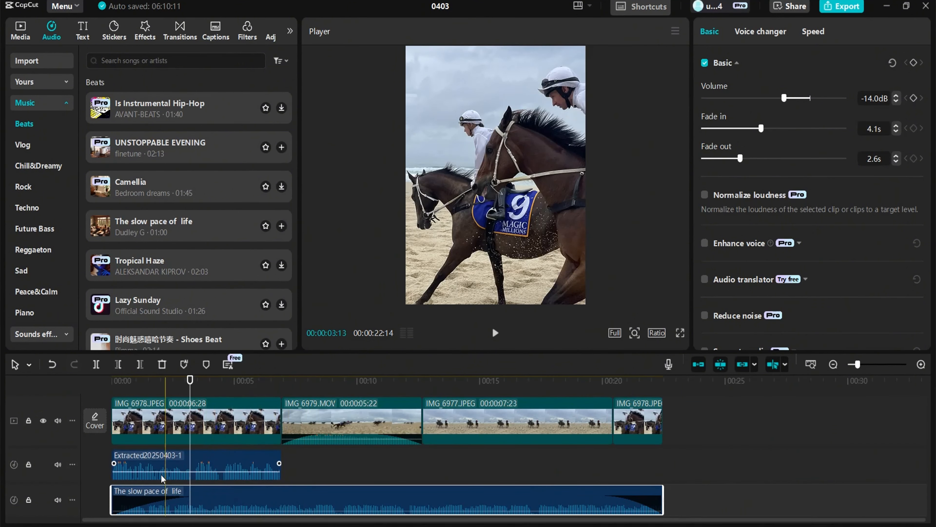
left_click(114, 395)
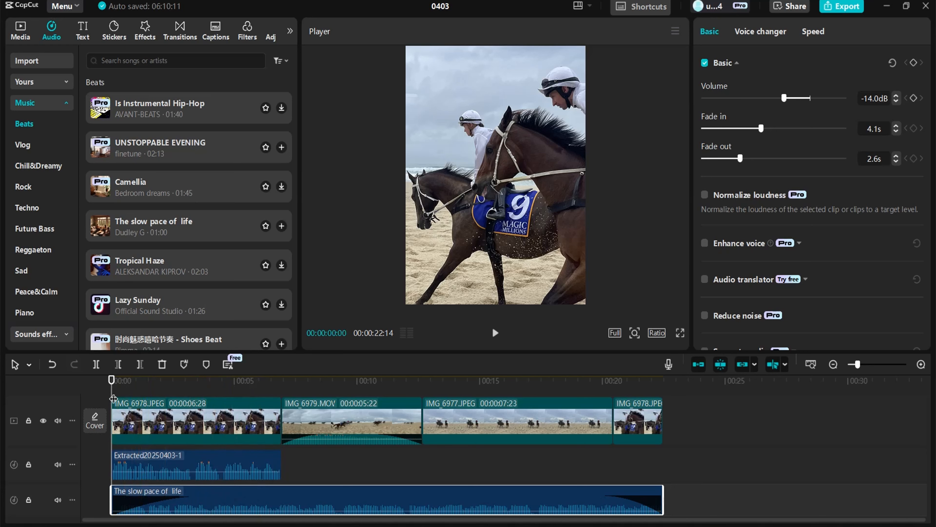
key("space")
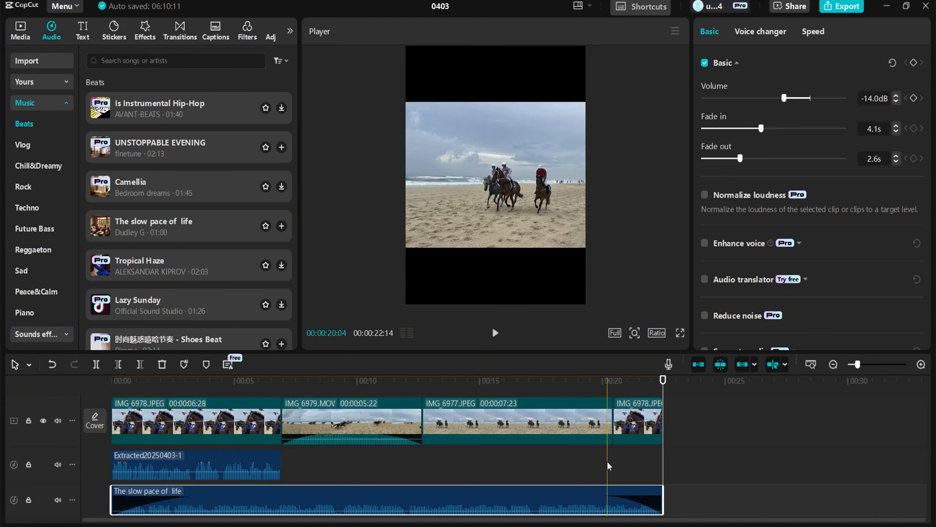
left_click(642, 426)
key("Delete")
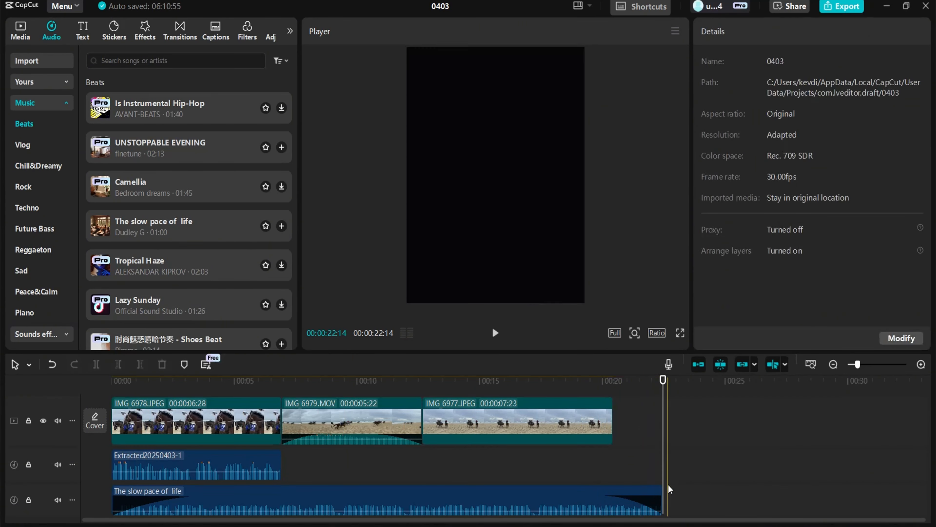
Trim the music track's end to finish with the last video clip
left_click(659, 500)
left_click_drag(664, 502, 614, 503)
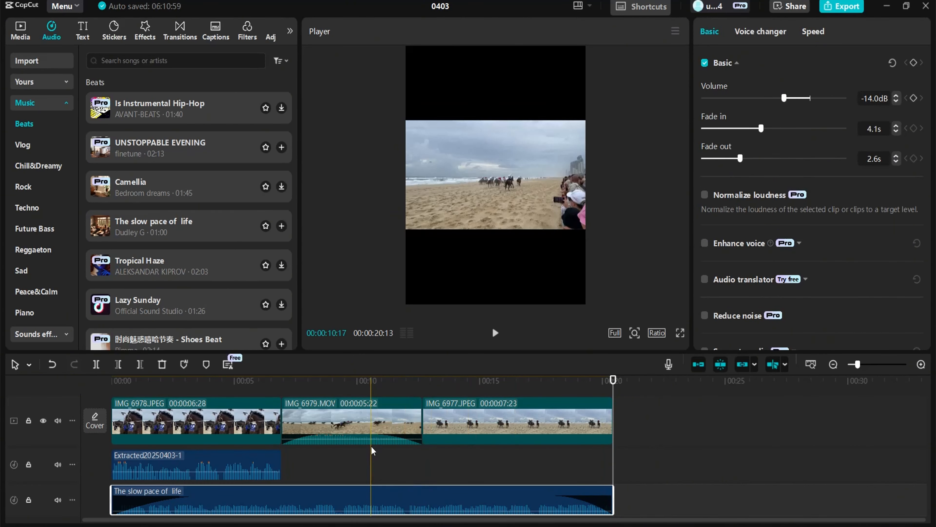
Add a Mix transition between the IMG_6978 and IMG_6979 clips and preview it
left_click(368, 430)
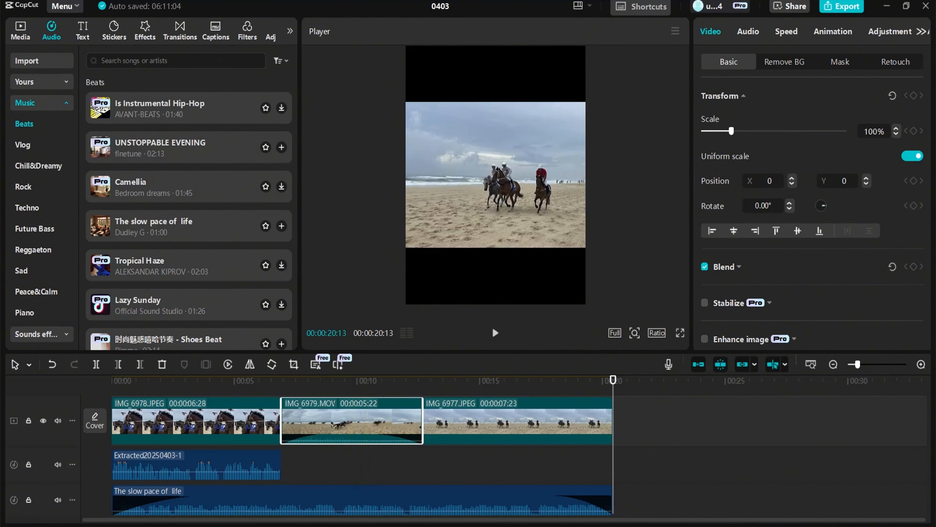
left_click(180, 33)
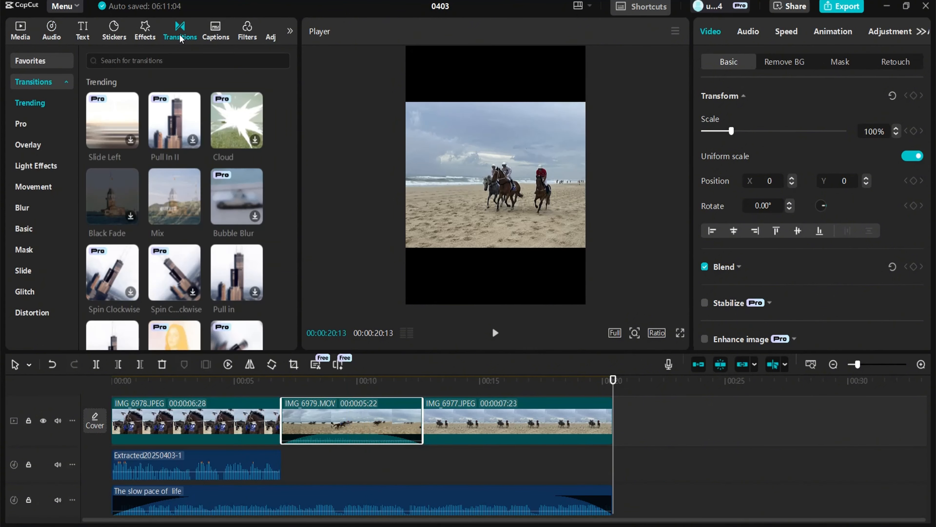
left_click(220, 114)
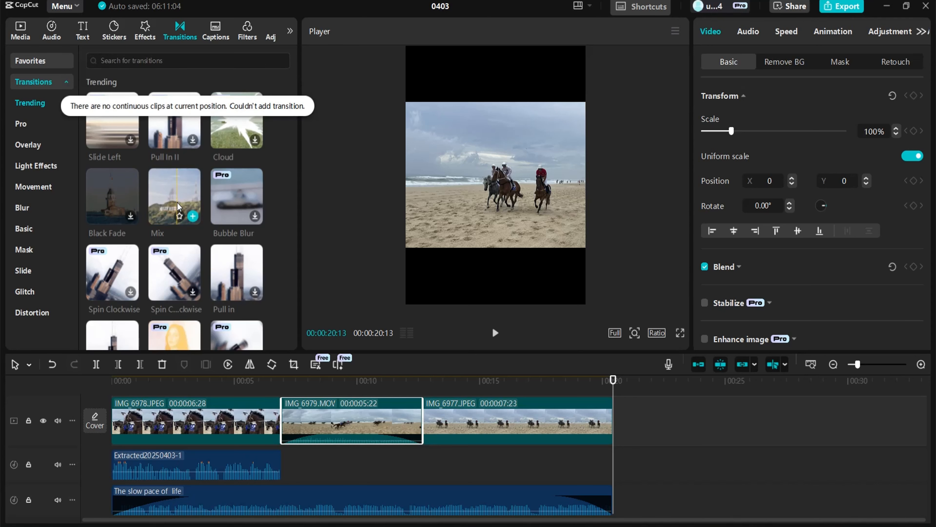
left_click(181, 196)
left_click_drag(181, 195, 255, 375)
mouse_move(275, 428)
left_mouse_down()
mouse_move(295, 434)
mouse_move(287, 434)
left_mouse_up()
scroll(303, 431, "up", 2)
left_click(271, 399)
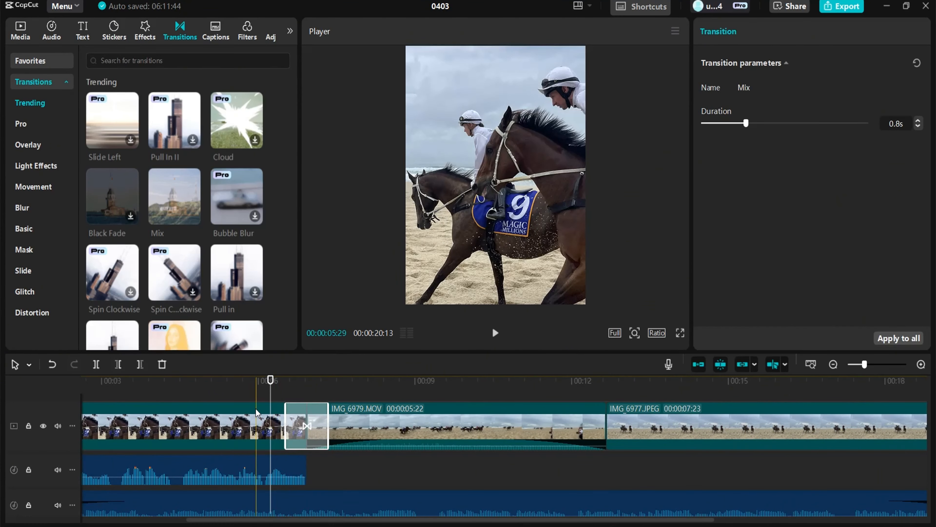
key("space")
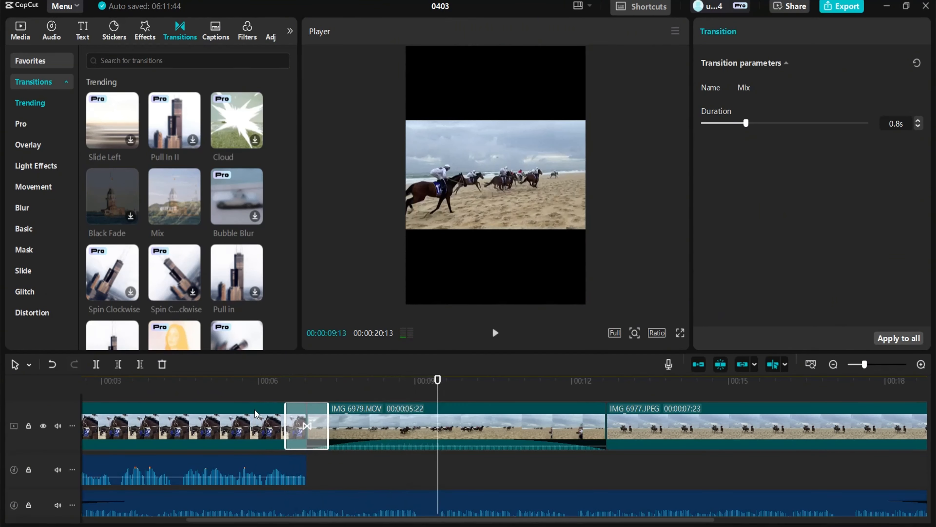
Add a Mix transition between the IMG_6979 and IMG_6977 clips, set its duration to 0.9 s, and preview it
left_click_drag(175, 195, 583, 443)
left_click(368, 307)
left_click(540, 307)
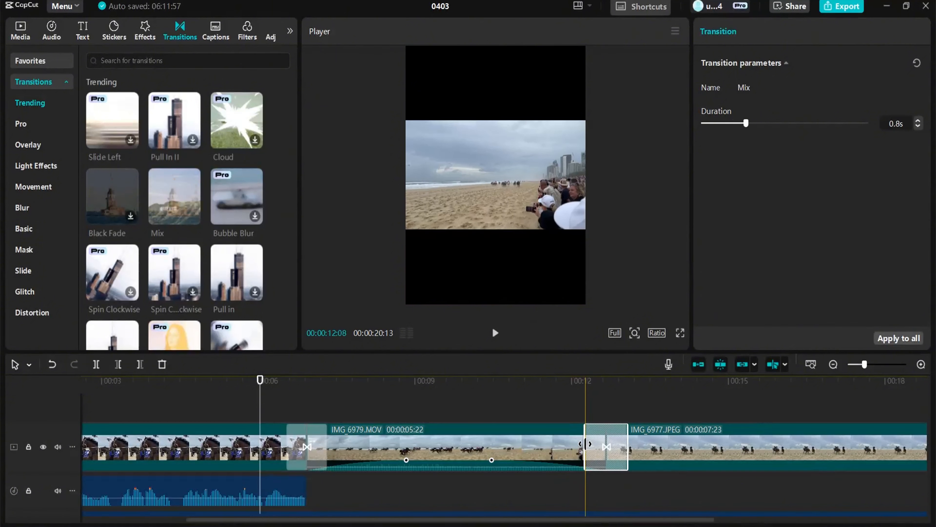
left_click(467, 397)
key("space")
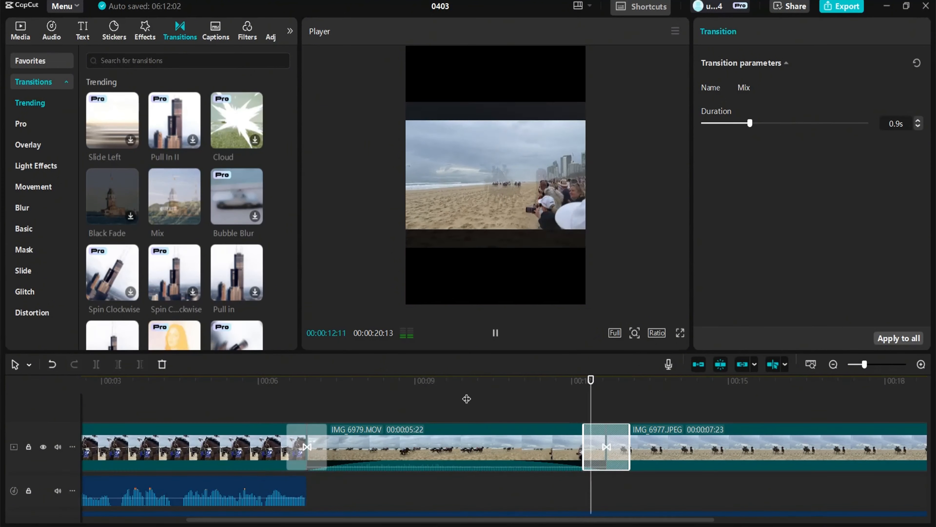
key("space")
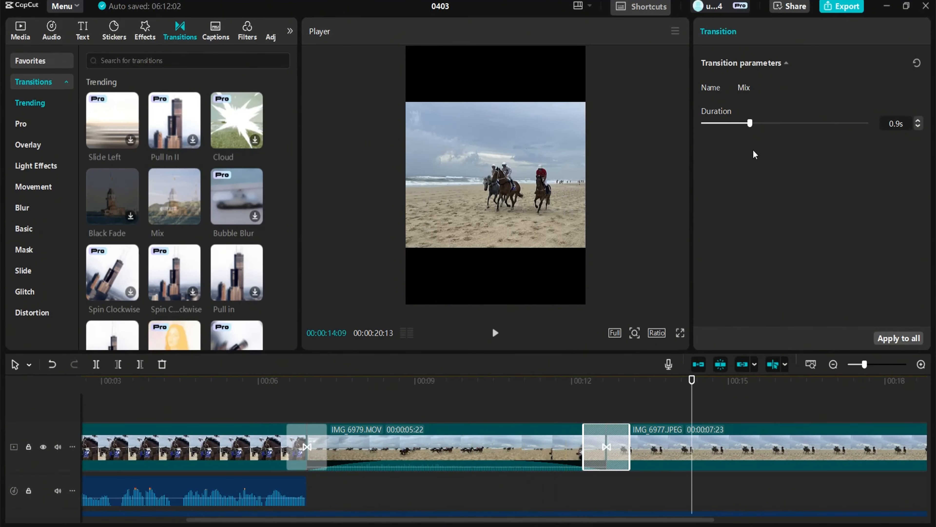
Set the Mix transition between IMG_6979 and IMG_6977 to 1.1 s and preview the sequence from the start
left_click_drag(750, 123, 762, 127)
left_click(309, 461)
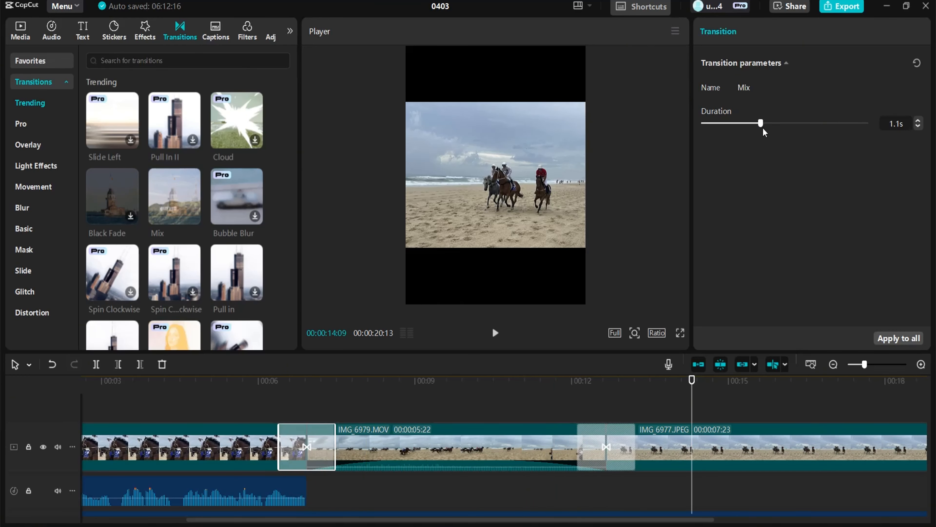
left_click(183, 413)
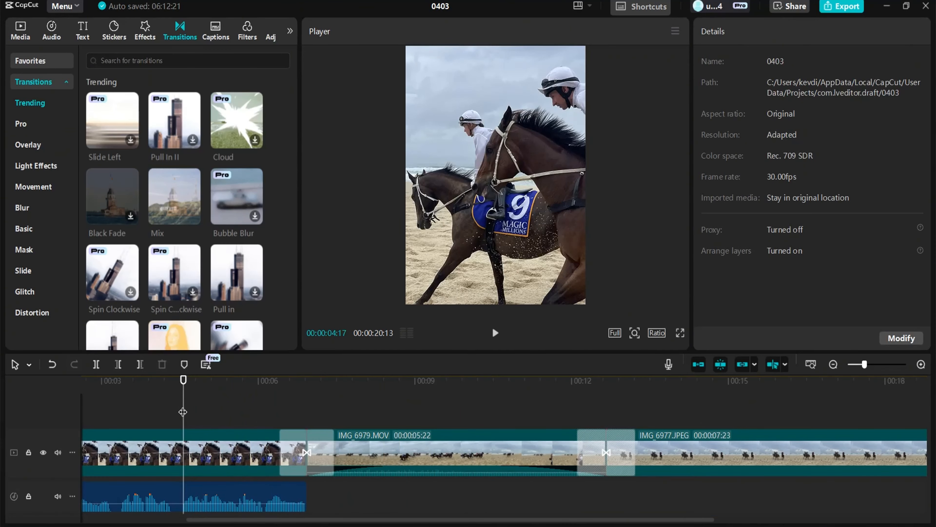
key("space")
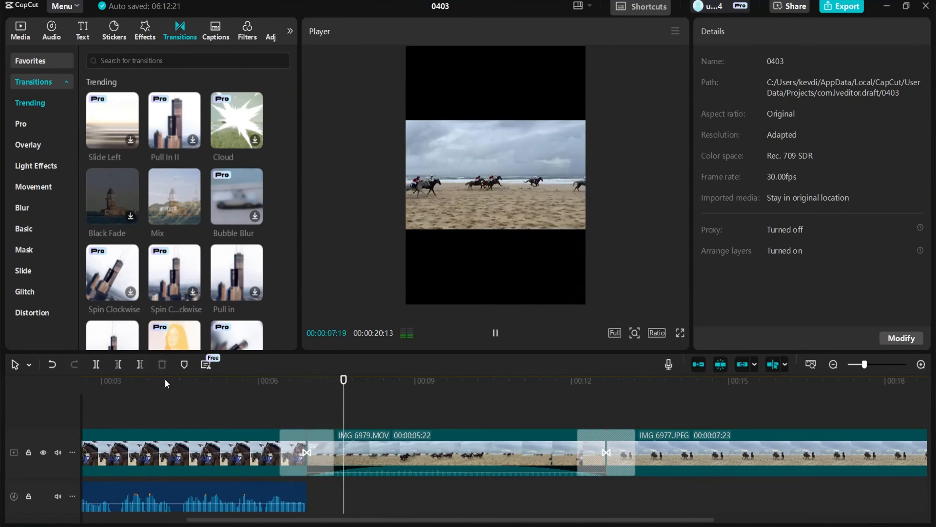
key("space")
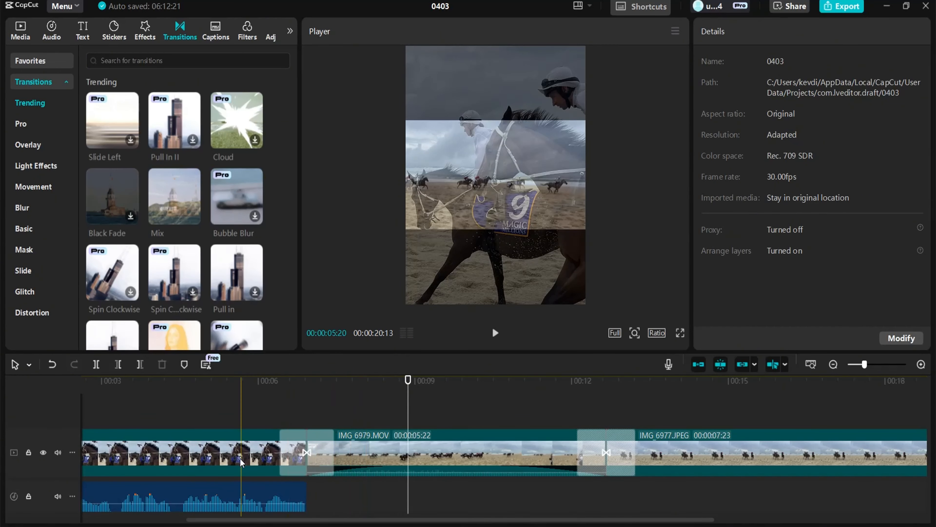
Change the project's canvas ratio to 16:9
left_click(241, 461)
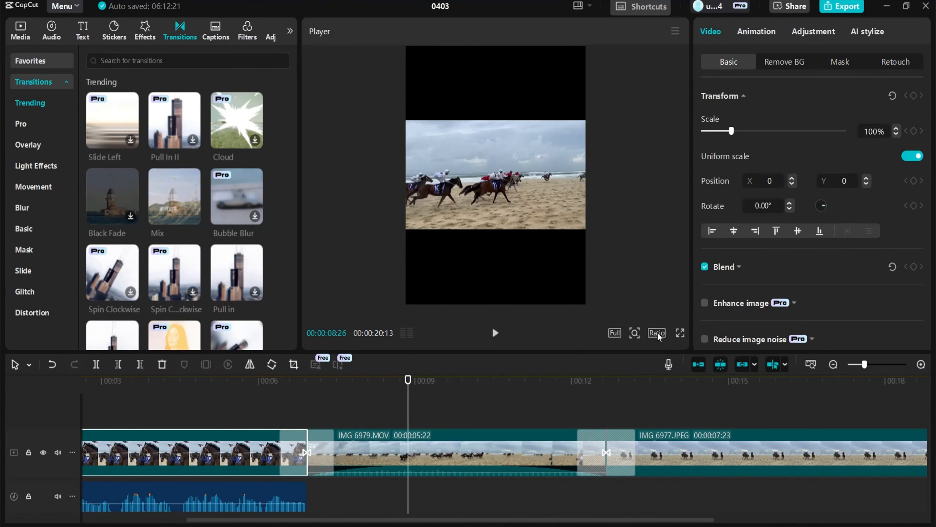
left_click(658, 333)
left_click(680, 373)
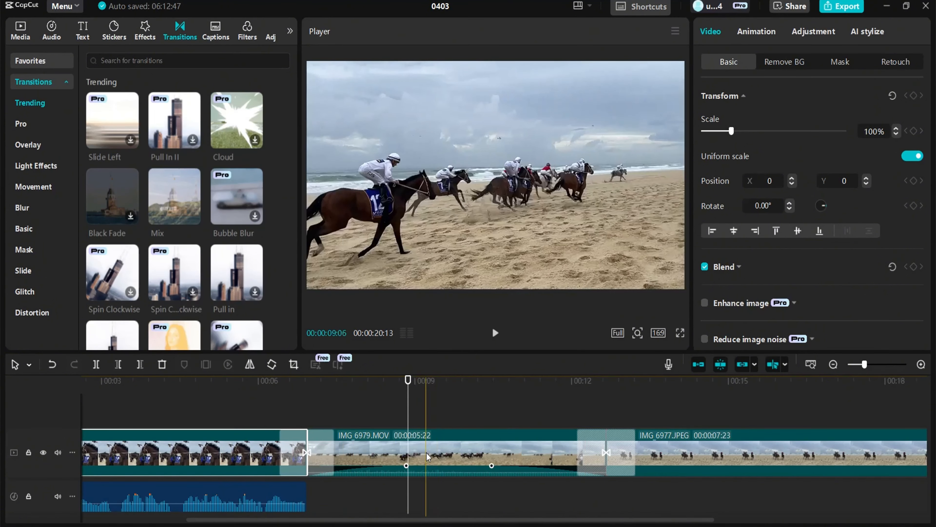
Adjust the scale of the first clip in the player so it fills the 16:9 frame
left_click(248, 415)
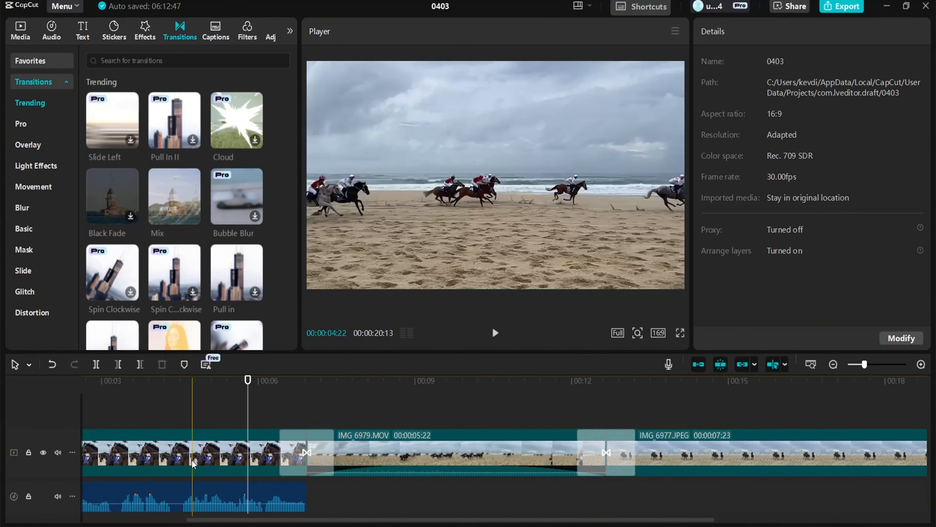
left_click(507, 207)
left_click_drag(576, 289, 642, 294)
left_click(914, 156)
left_click_drag(740, 291, 851, 287)
Enlarge the IMG_6977 photo in the player to fill the frame width and preview the sequence
left_click(727, 456)
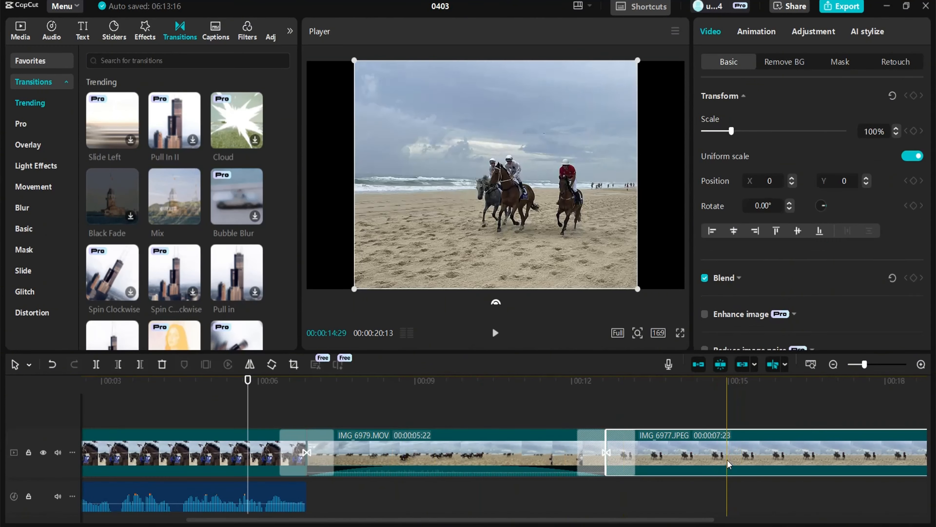
left_click(728, 414)
left_click(620, 255)
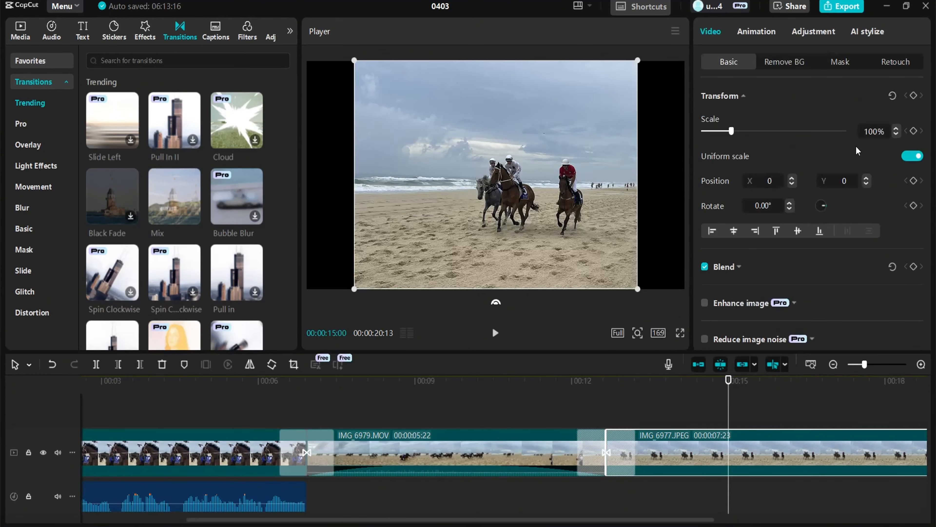
left_click(913, 156)
left_click_drag(638, 289, 683, 286)
left_click(246, 419)
key("space")
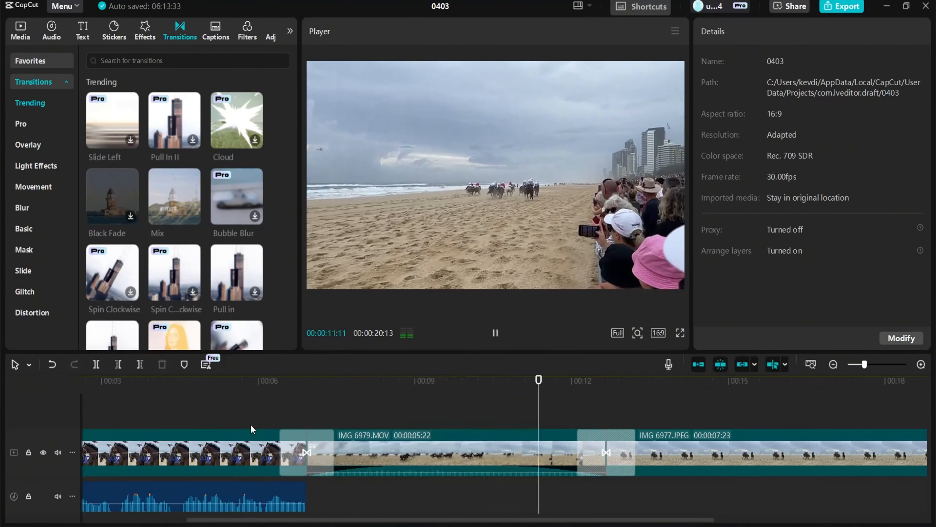
key("space")
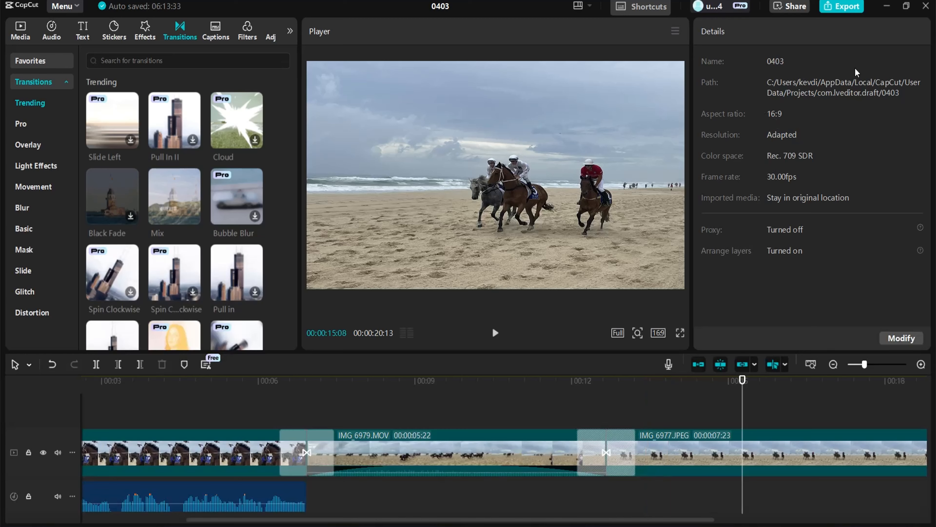
Start exporting, name the file Magic Millions Beach, and choose the export folder
left_click(846, 6)
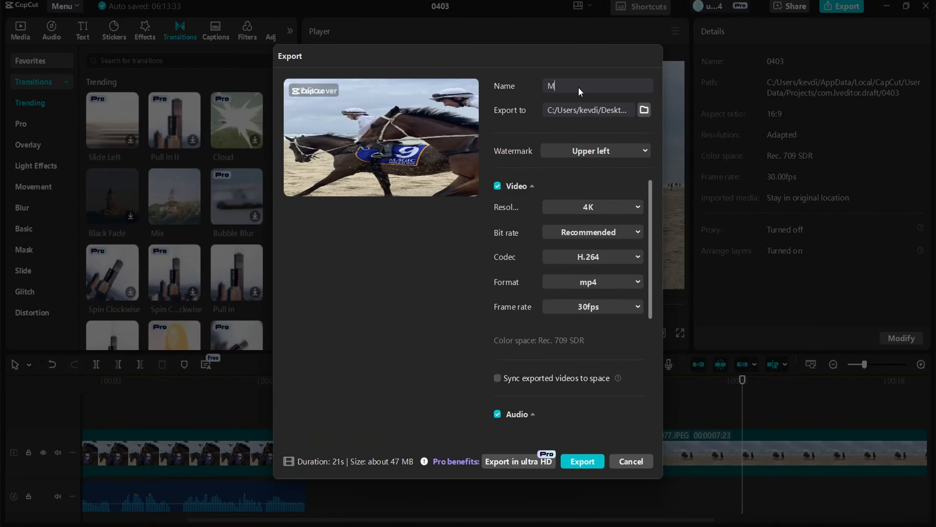
type("Magic Millions Beach")
left_click(644, 110)
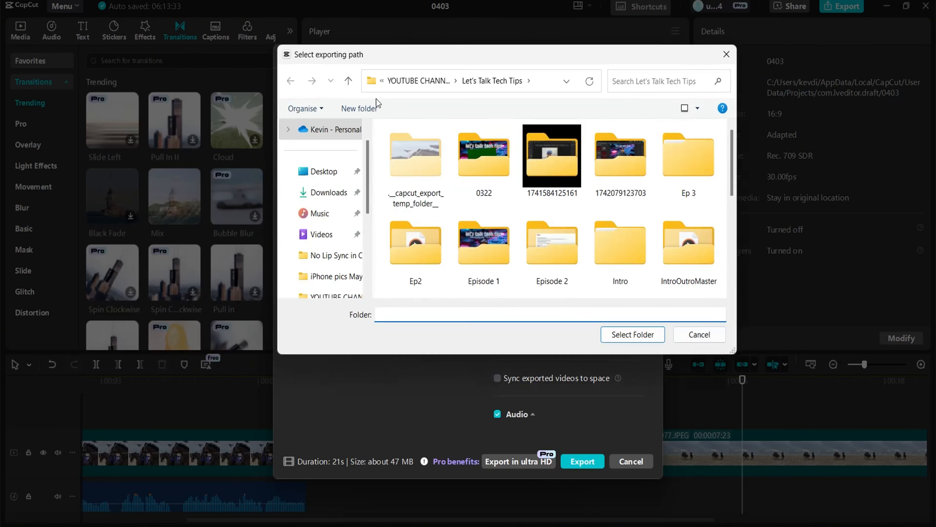
left_click(631, 333)
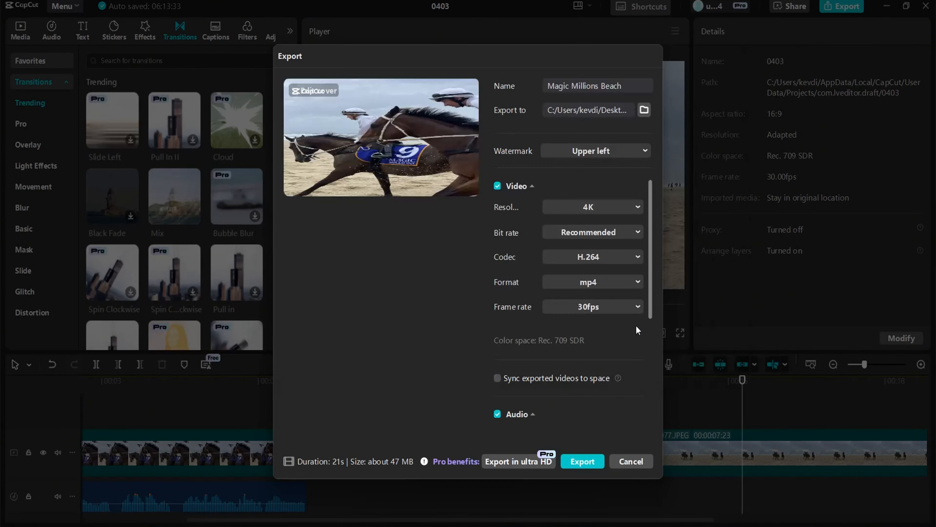
Review the watermark, frame rate and resolution options in the export settings, keeping Upper left, 30fps and 4K
left_click(631, 153)
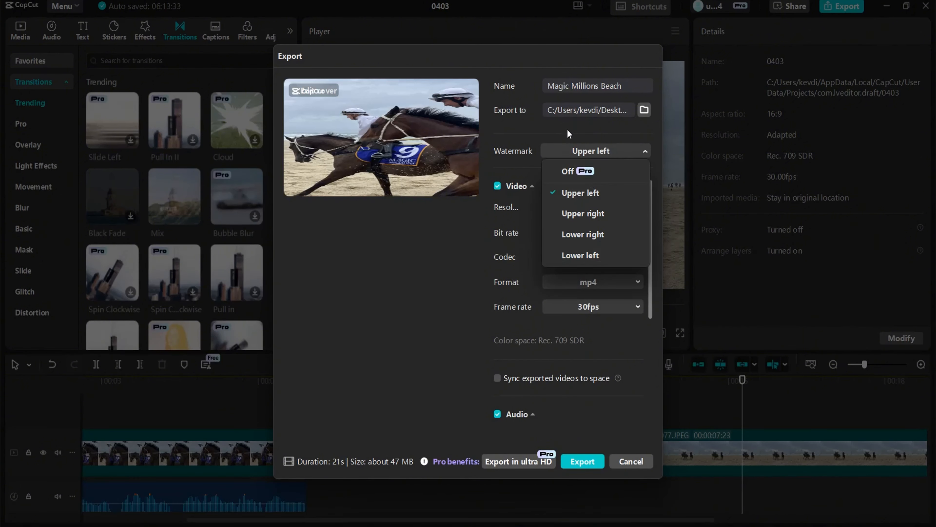
left_click(582, 199)
left_click(609, 311)
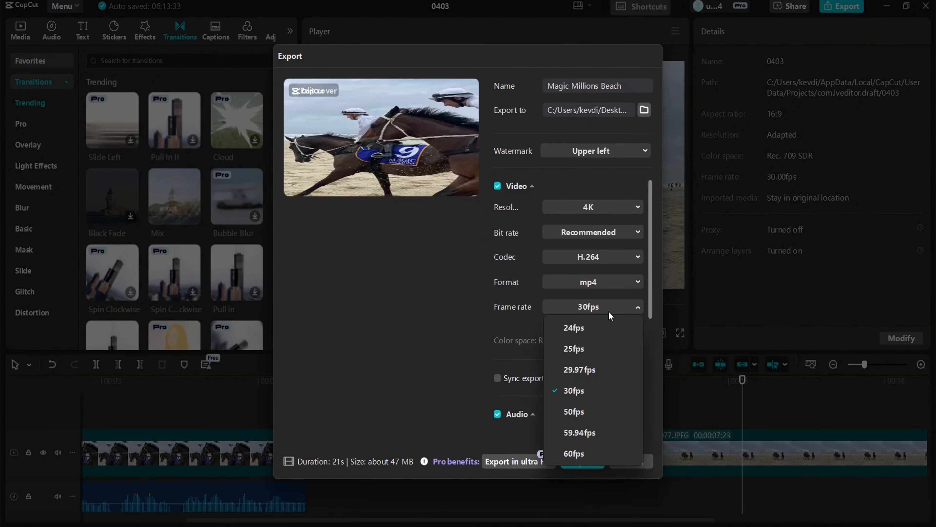
left_click(590, 285)
left_click(590, 283)
left_click(632, 205)
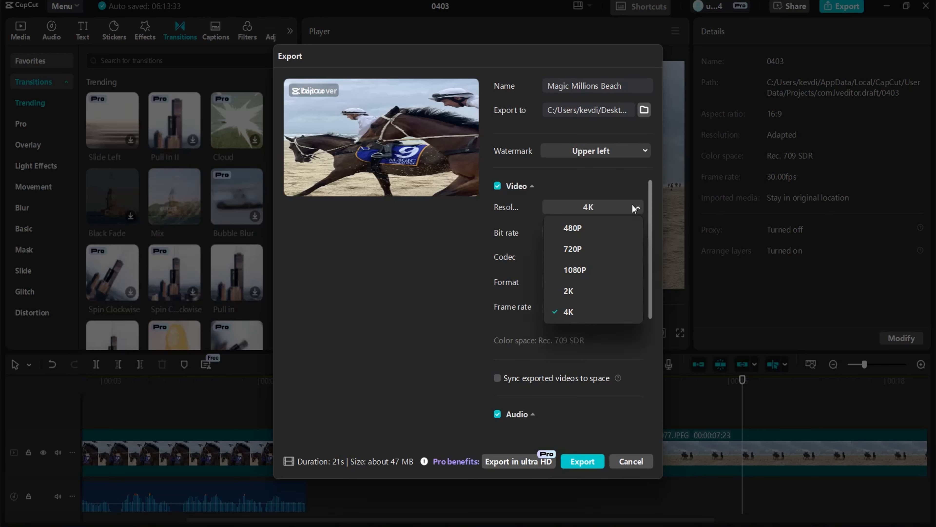
Scroll through the remaining export settings, export the video, and close the share dialog
scroll(590, 348, "down", 5)
scroll(521, 332, "up", 4)
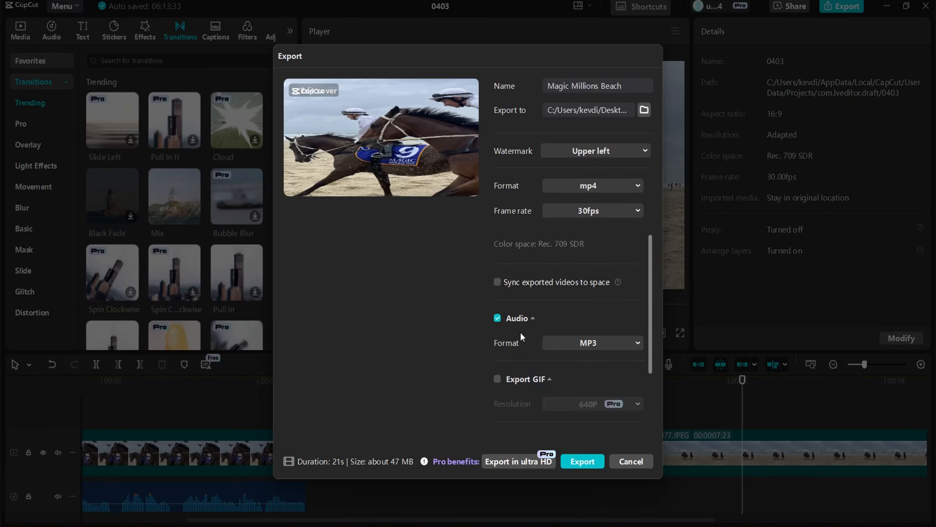
scroll(544, 364, "down", 5)
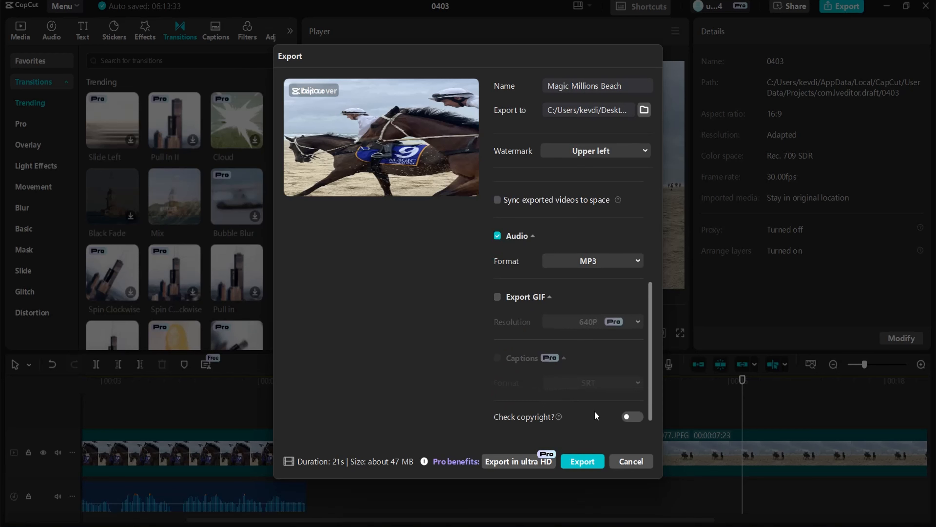
left_click(577, 461)
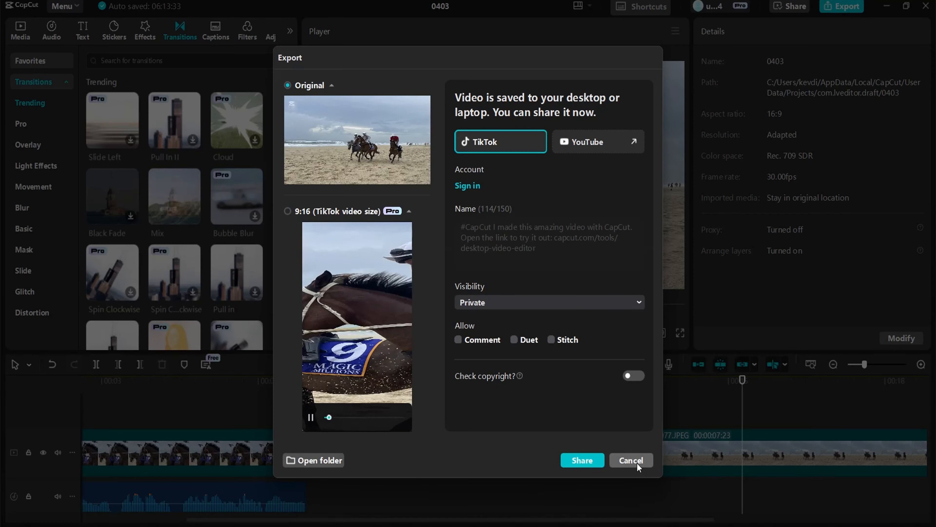
left_click(631, 460)
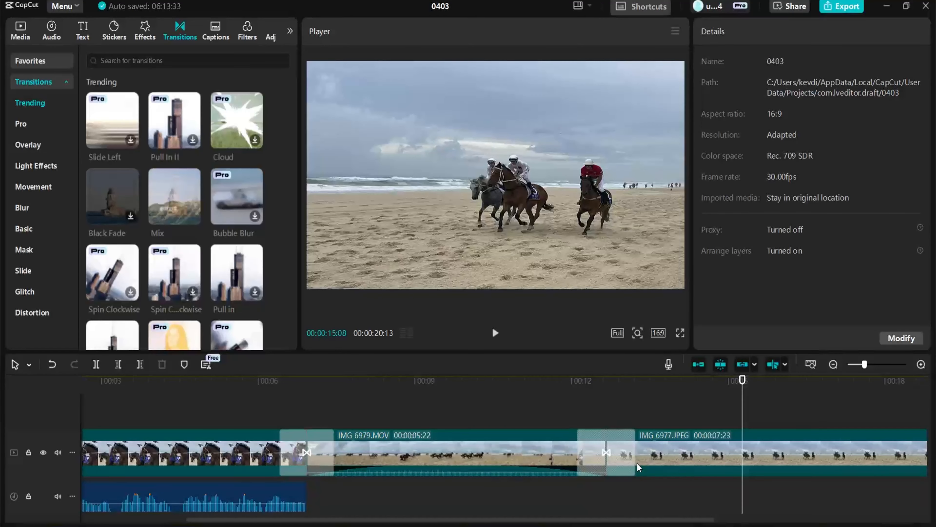